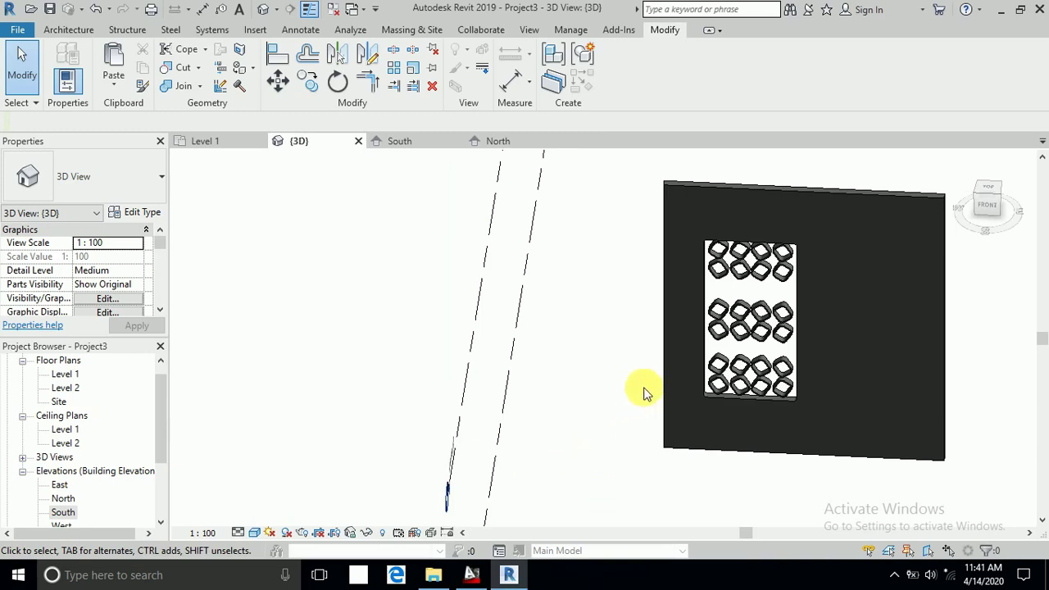
# - Orbit, zoom and pan the 3D view to inspect the finished patterned wall
pyautogui.moveTo(644, 387); pyautogui.dragTo(613, 403, button='middle')
pyautogui.scroll(2, 693, 227)
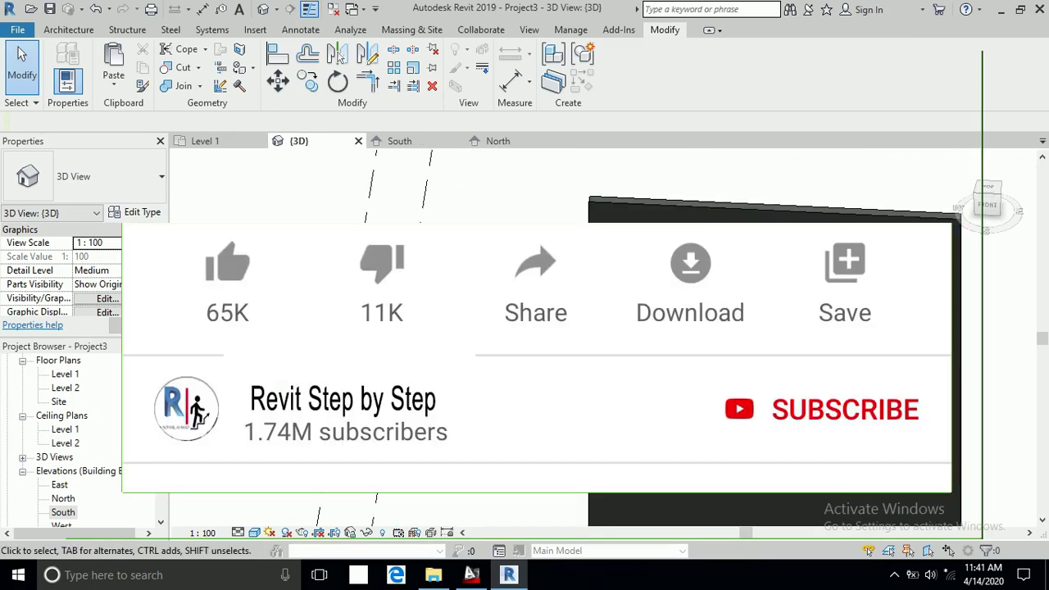
pyautogui.moveTo(655, 369)
pyautogui.mouseDown(button='middle')
pyautogui.moveTo(609, 369)
pyautogui.moveTo(622, 360)
pyautogui.mouseUp(button='middle')
pyautogui.scroll(-3, 655, 369)
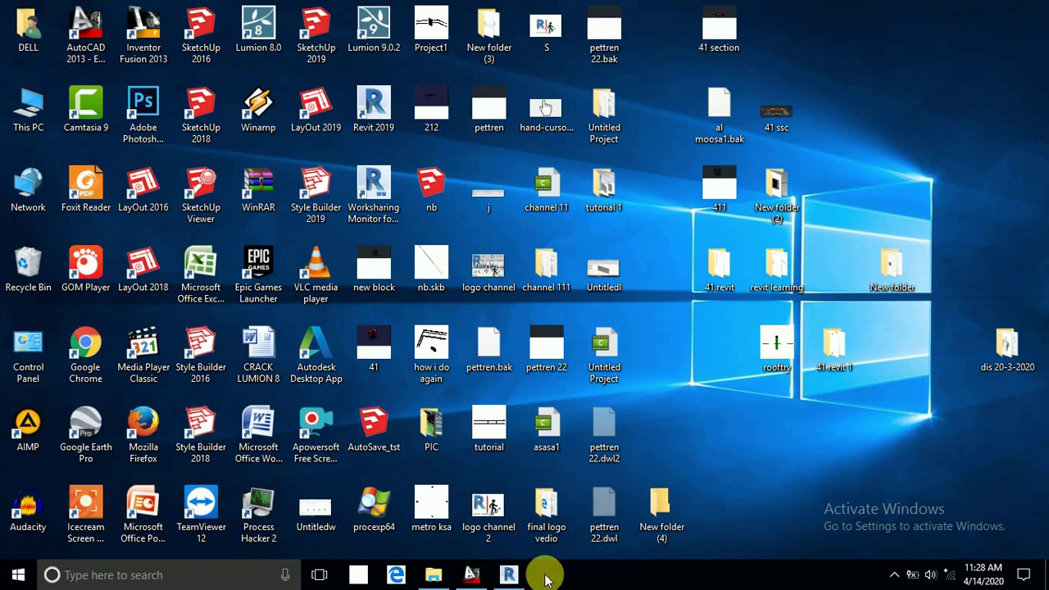
# - Duplicate the Generic - 200mm wall type as a new type named 'pettern wall'
pyautogui.click(511, 572)
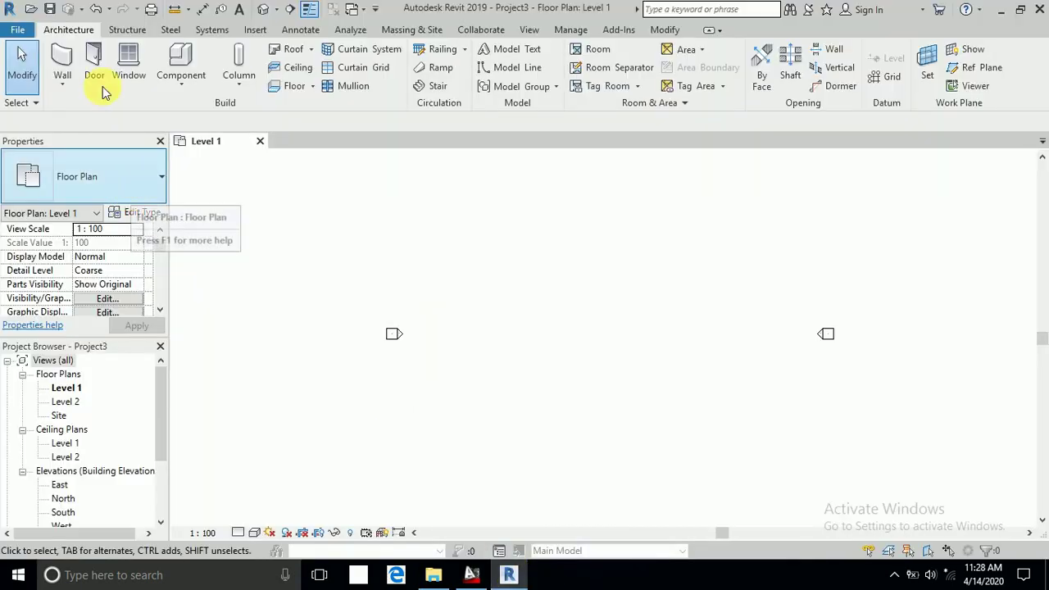
pyautogui.click(63, 59)
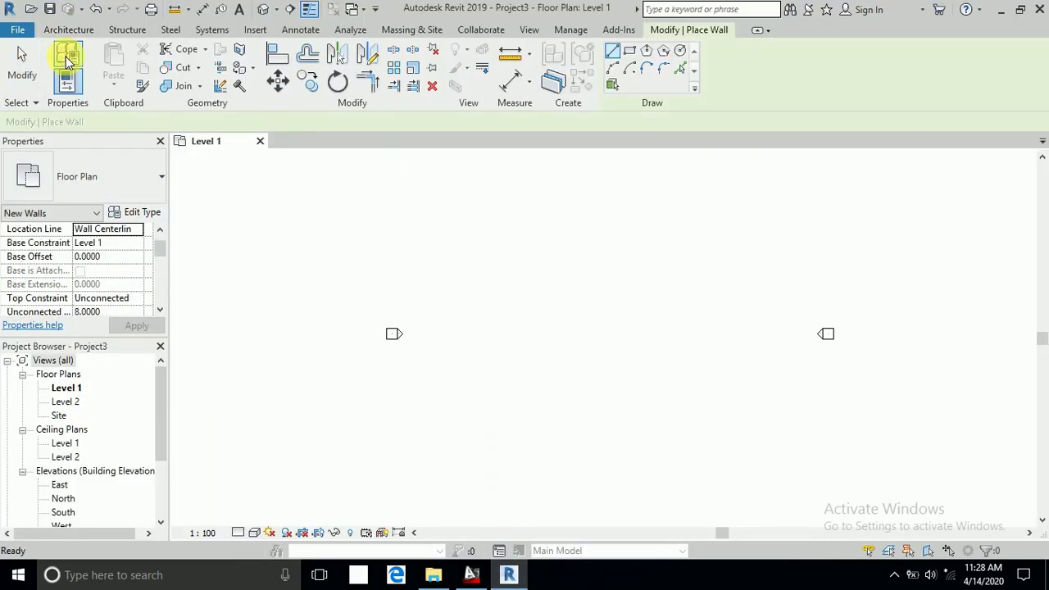
pyautogui.click(136, 215)
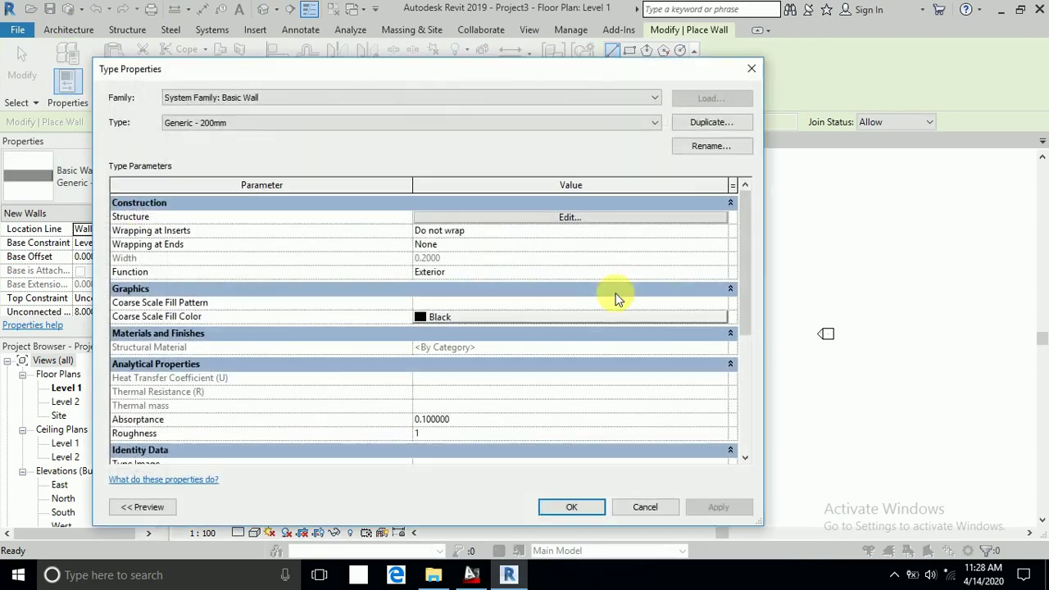
pyautogui.click(701, 126)
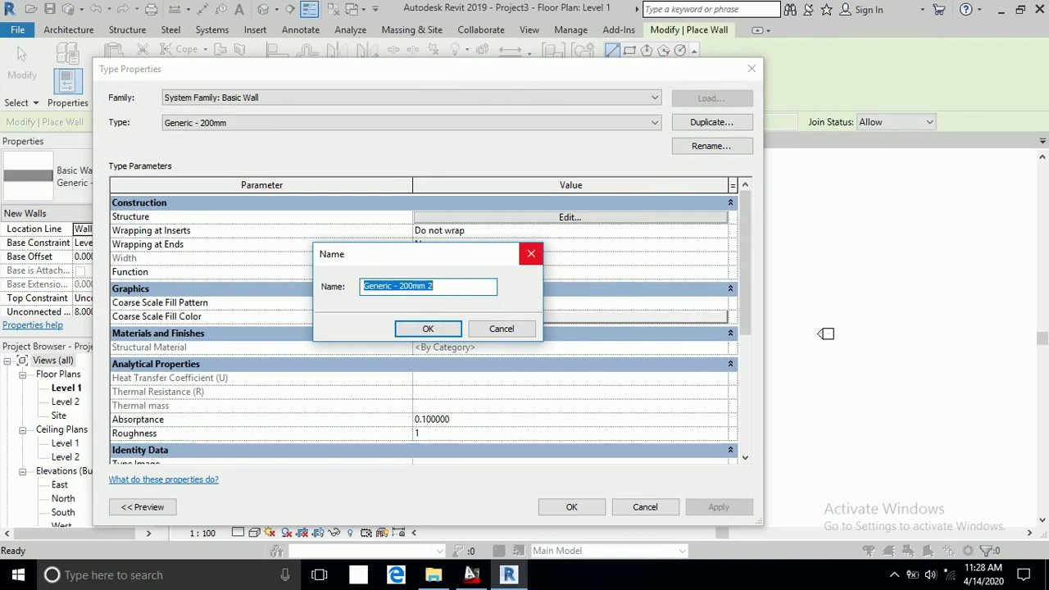
pyautogui.write('pettern wall')
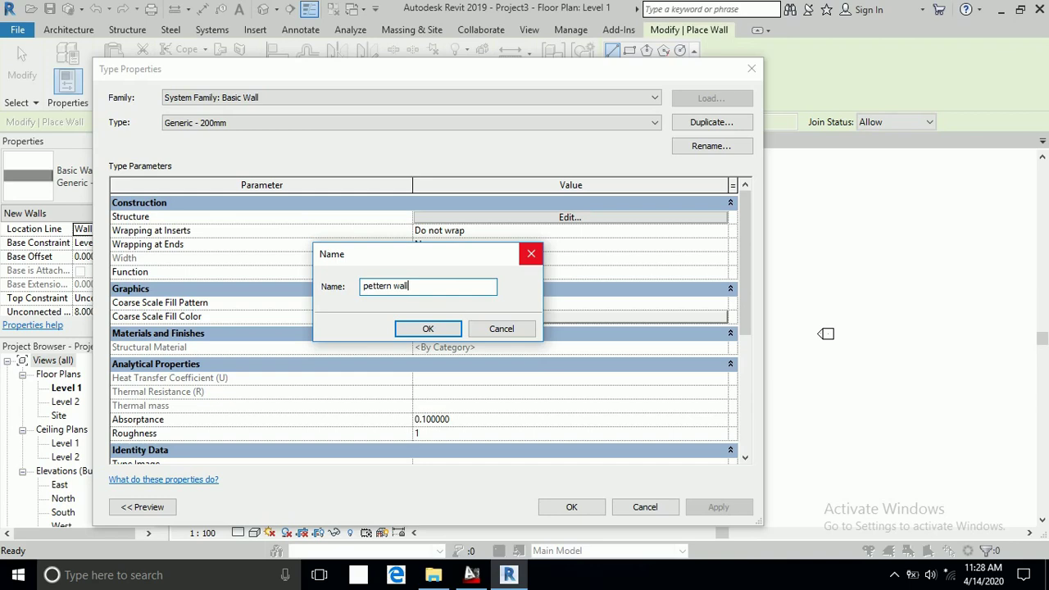
pyautogui.click(414, 329)
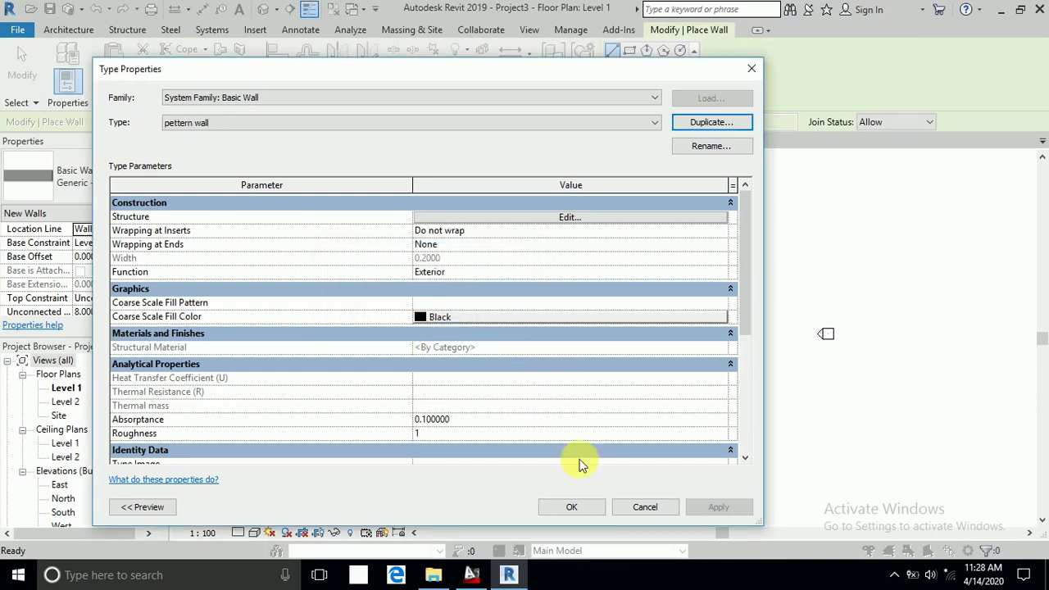
# - Draw a horizontal pettern wall between two points on the Level 1 plan
pyautogui.click(578, 505)
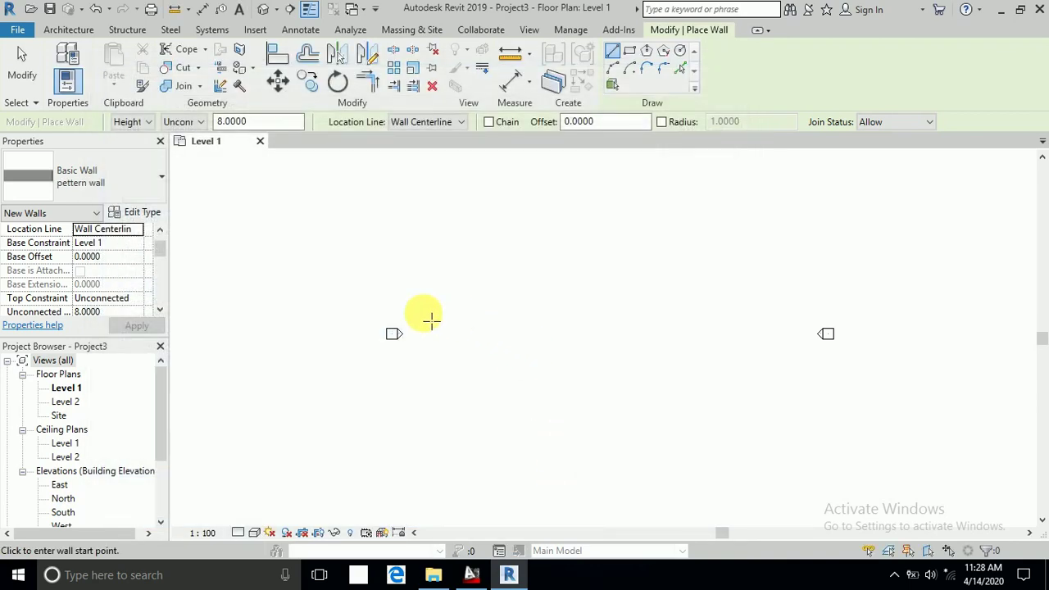
pyautogui.click(488, 331)
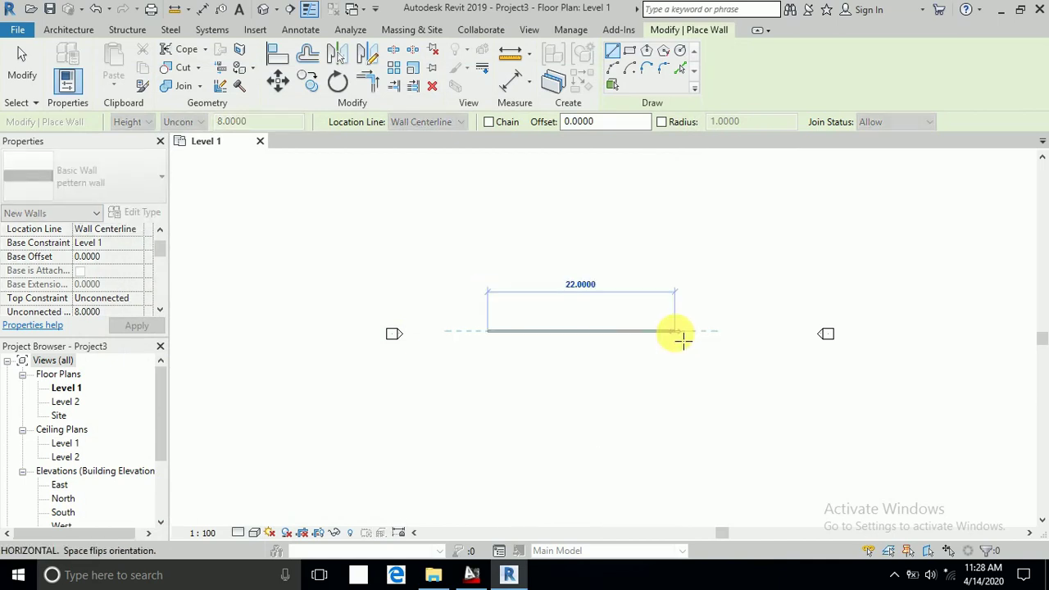
pyautogui.click(592, 339)
pyautogui.click(22, 65)
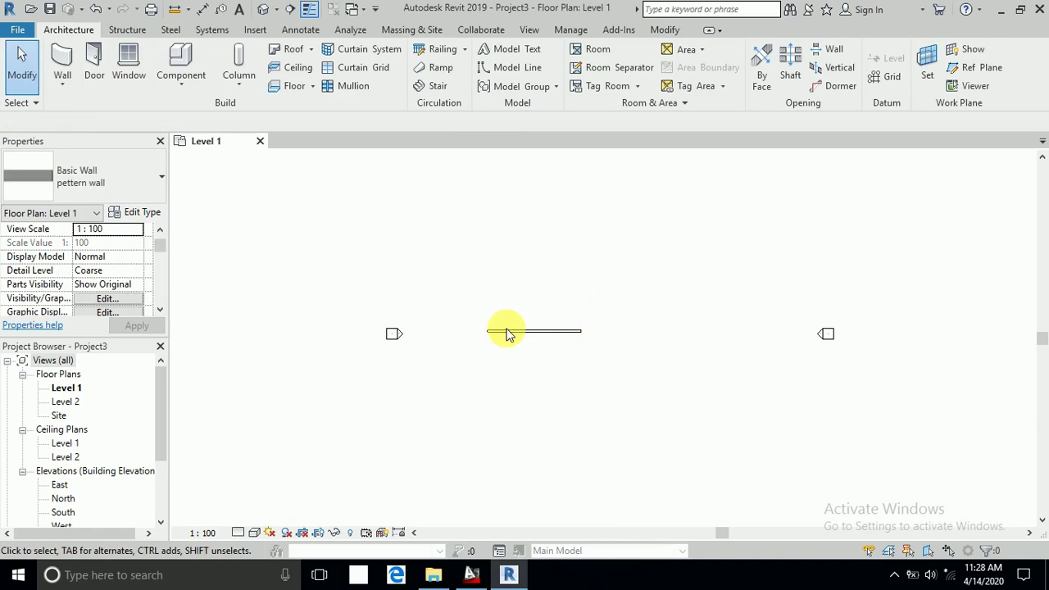
pyautogui.scroll(5, 508, 334)
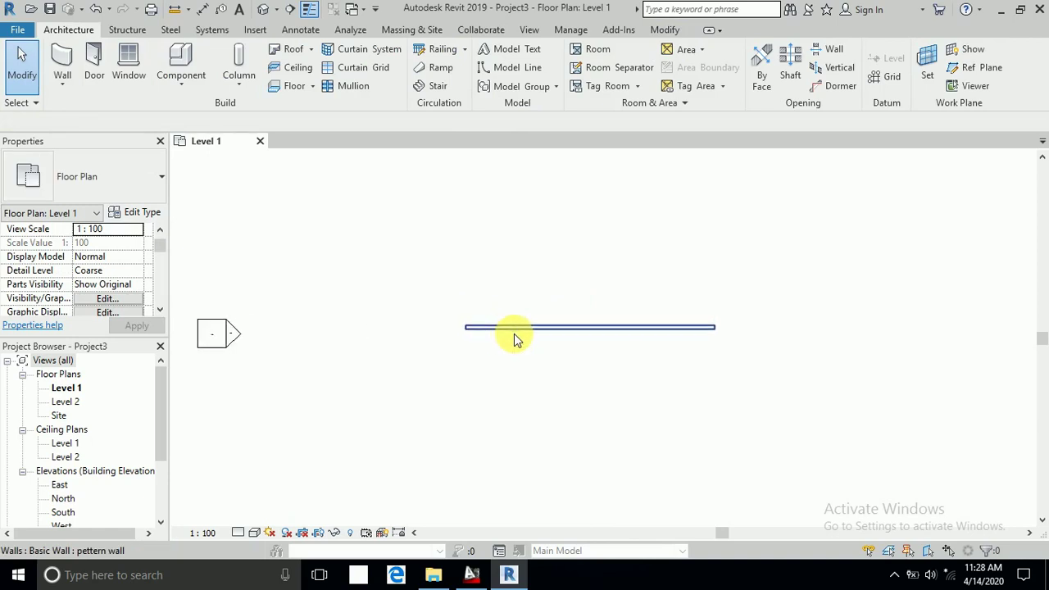
# - Set the wall's length to 5.0000 through its temporary dimension
pyautogui.click(513, 333)
pyautogui.click(588, 274)
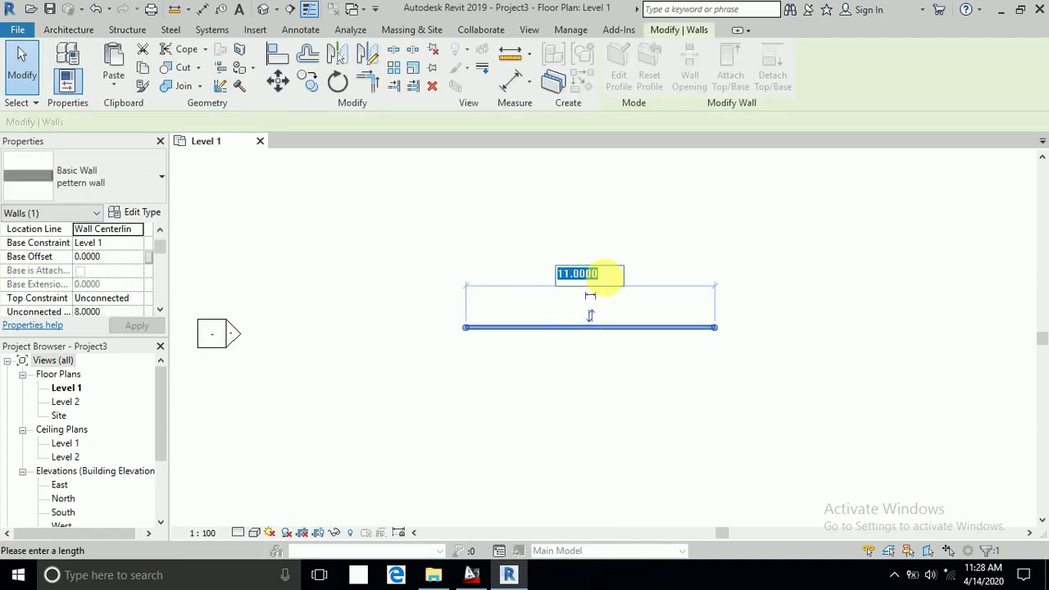
pyautogui.write('5')
pyautogui.press('Return')
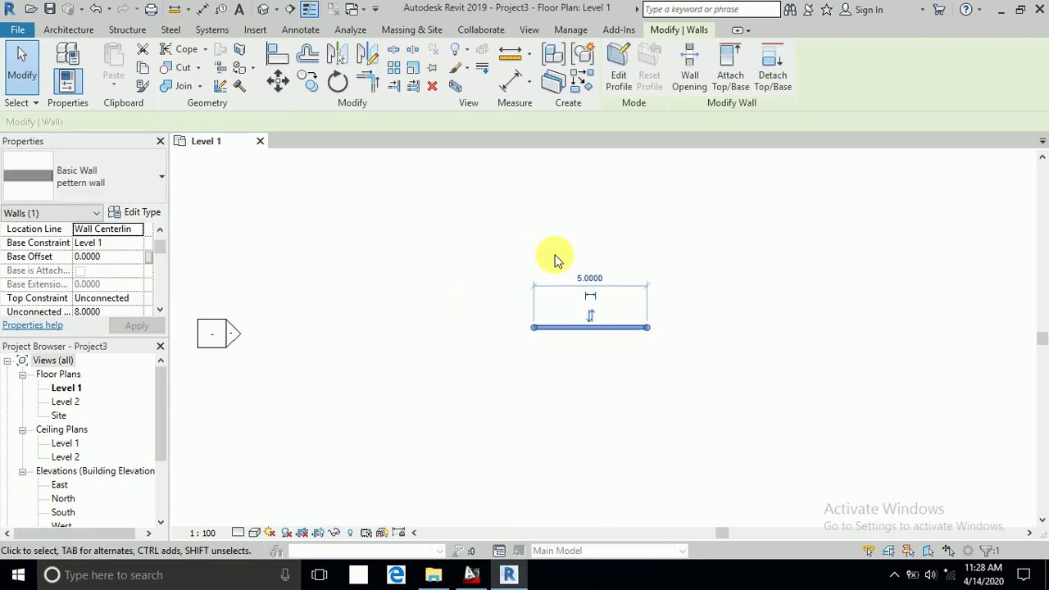
pyautogui.moveTo(587, 362); pyautogui.dragTo(553, 396, button='middle')
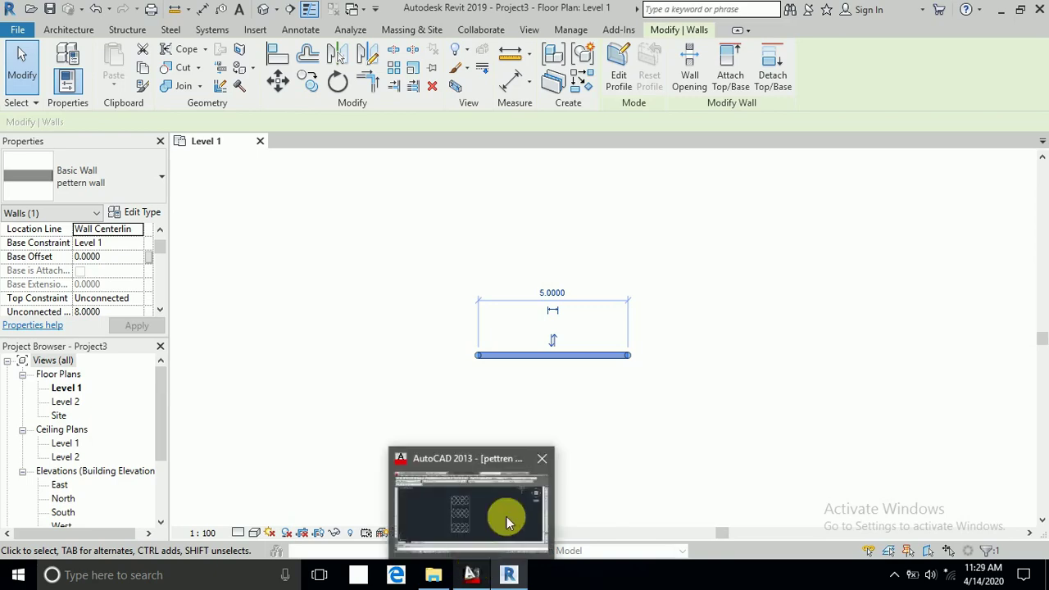
pyautogui.click(474, 576)
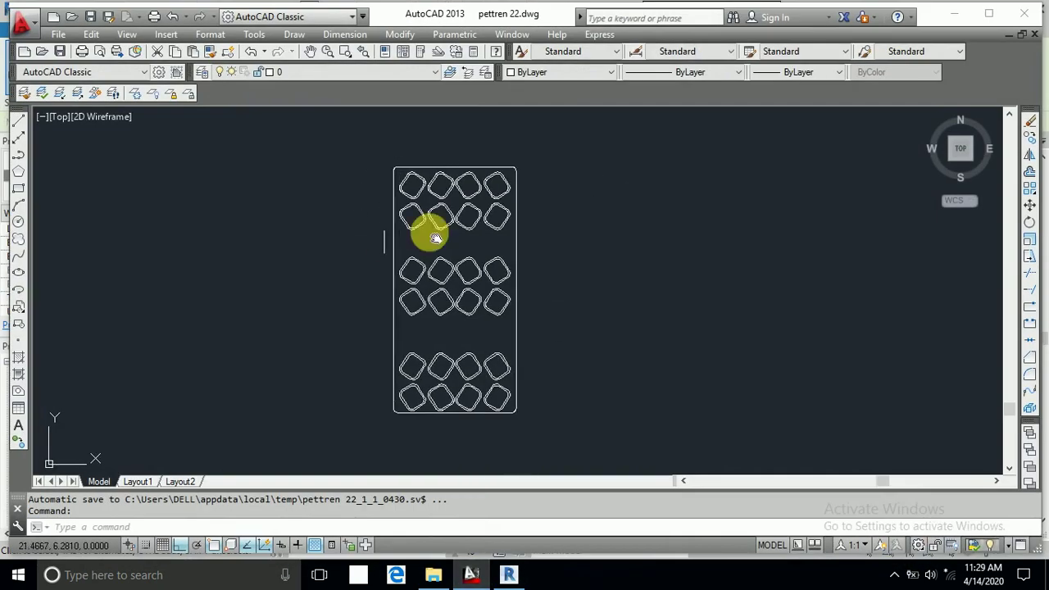
pyautogui.moveTo(428, 229); pyautogui.dragTo(487, 215, button='middle')
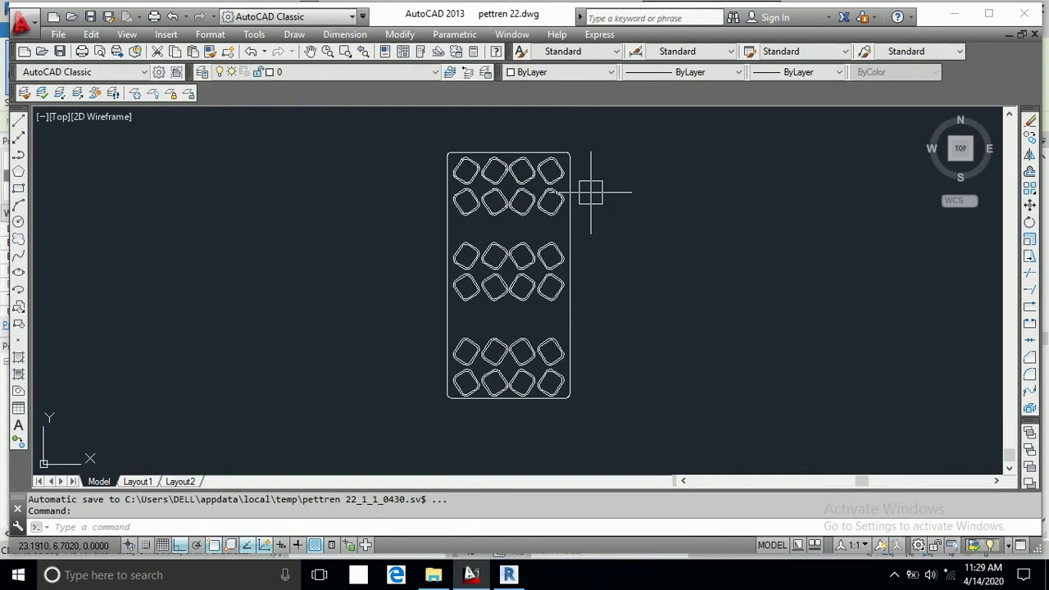
pyautogui.moveTo(631, 206); pyautogui.dragTo(637, 230, button='middle')
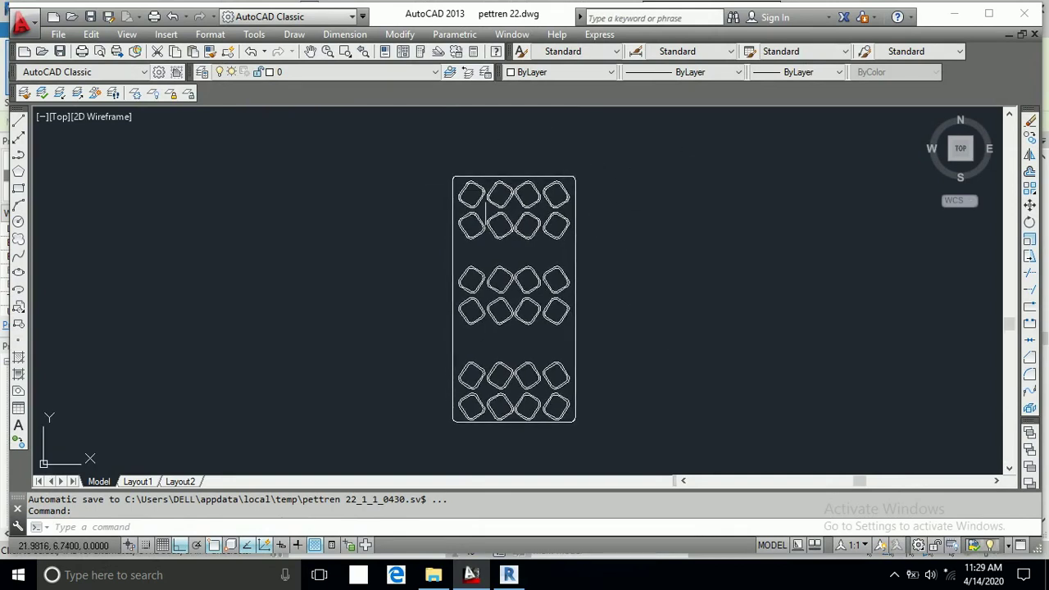
pyautogui.moveTo(499, 266); pyautogui.dragTo(497, 238, button='middle')
pyautogui.moveTo(530, 199); pyautogui.dragTo(531, 233, button='middle')
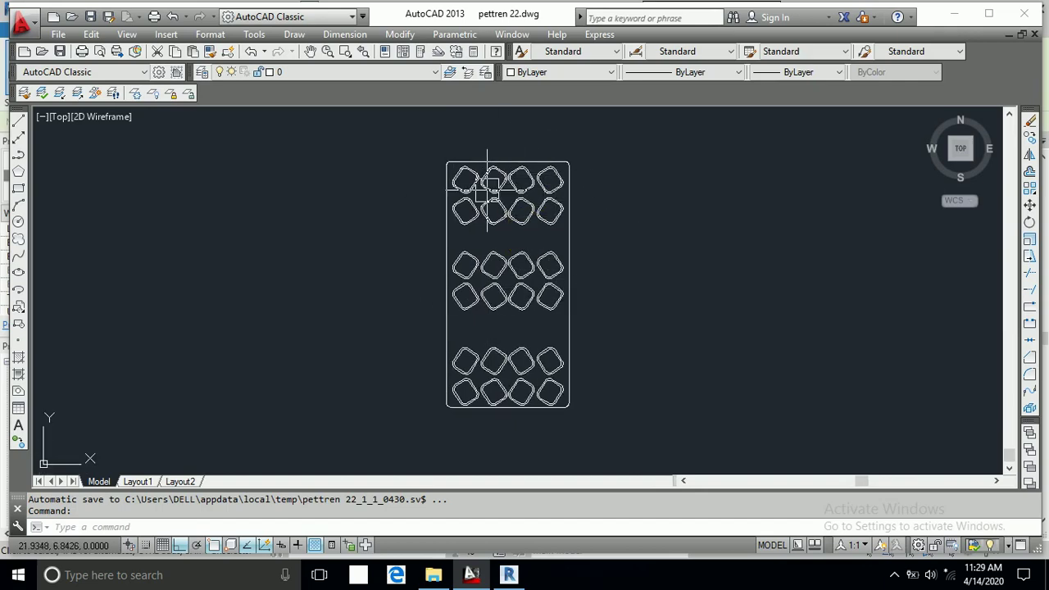
pyautogui.click(510, 571)
pyautogui.click(576, 423)
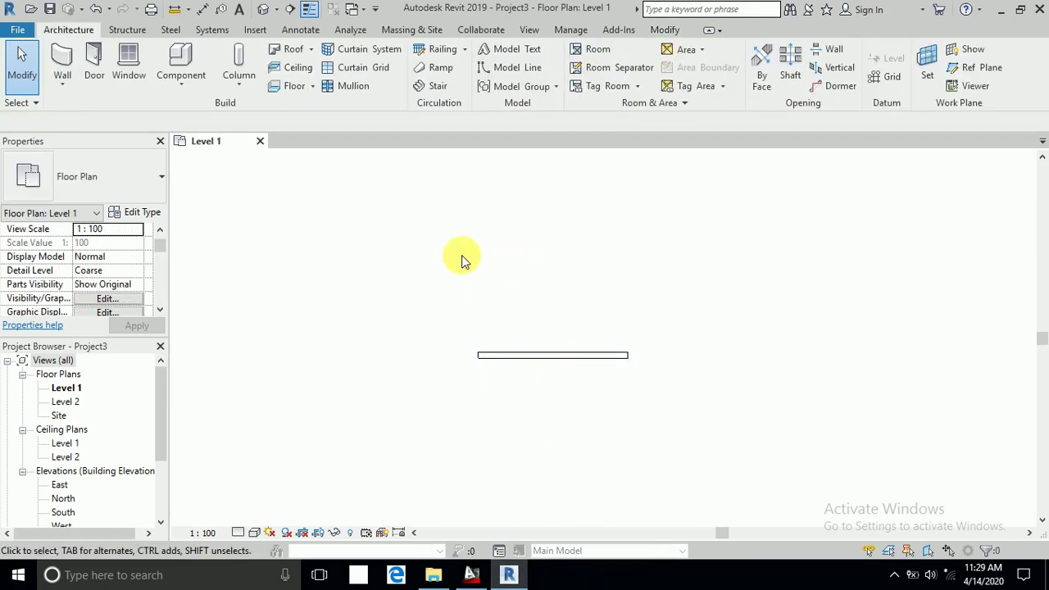
# - Import pettren 22.dwg from the Desktop into the Level 1 plan with Import CAD
pyautogui.moveTo(465, 258); pyautogui.dragTo(452, 270, button='middle')
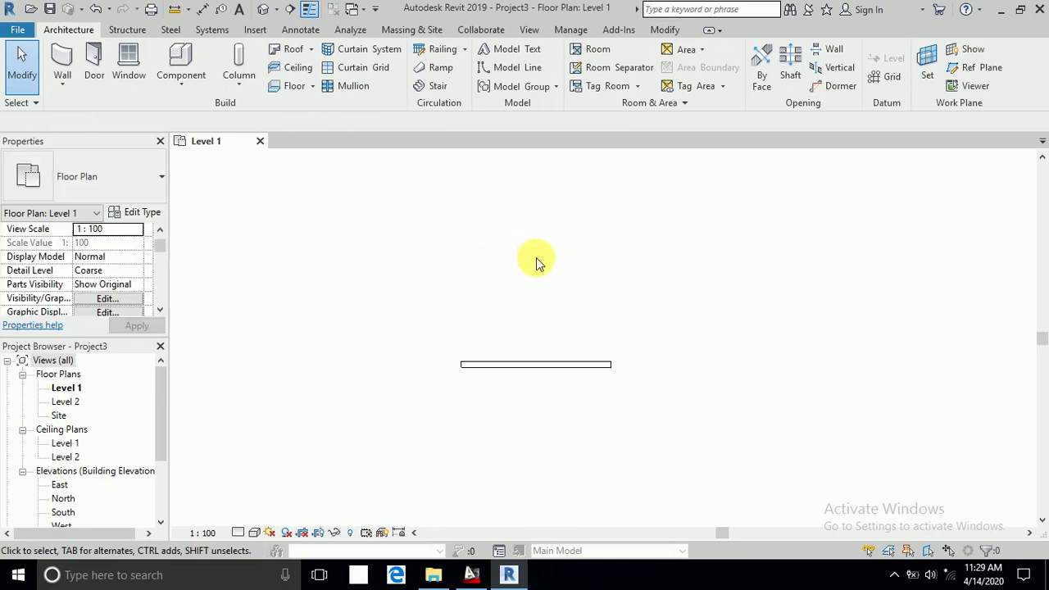
pyautogui.click(254, 30)
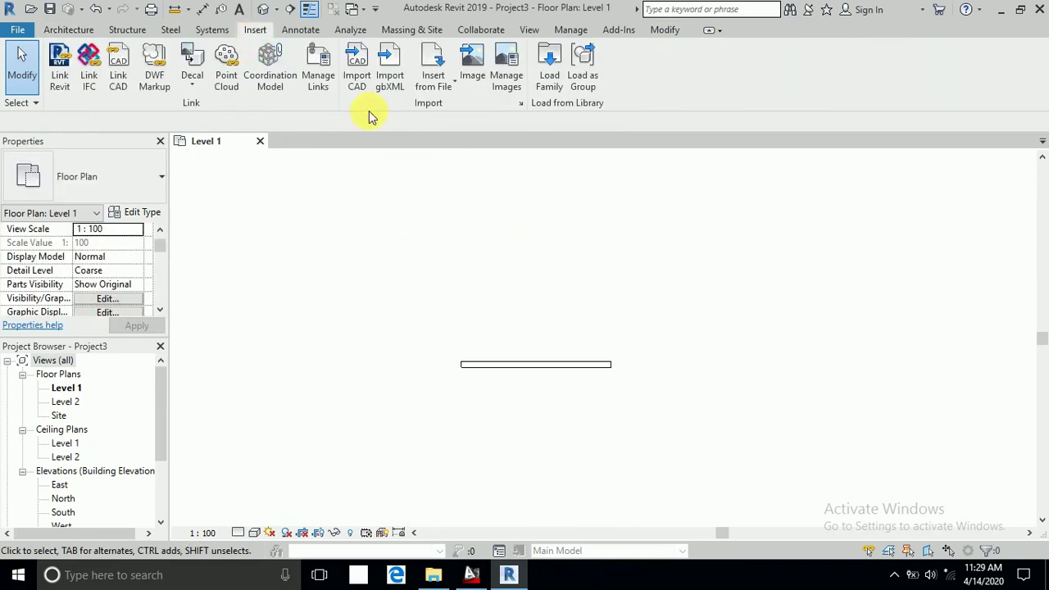
pyautogui.click(360, 73)
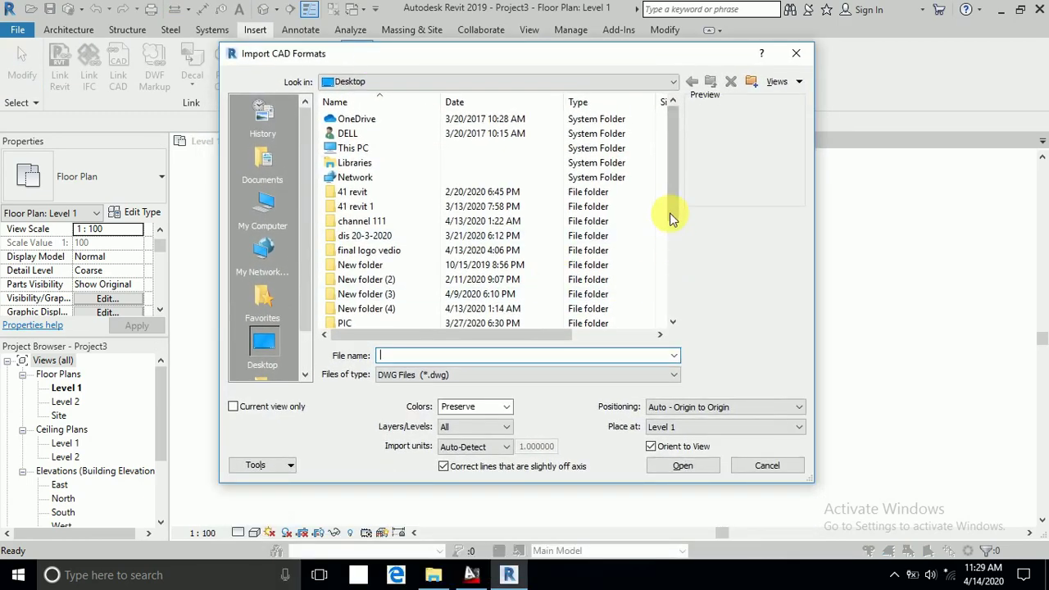
pyautogui.moveTo(667, 210); pyautogui.dragTo(671, 339)
pyautogui.click(368, 292)
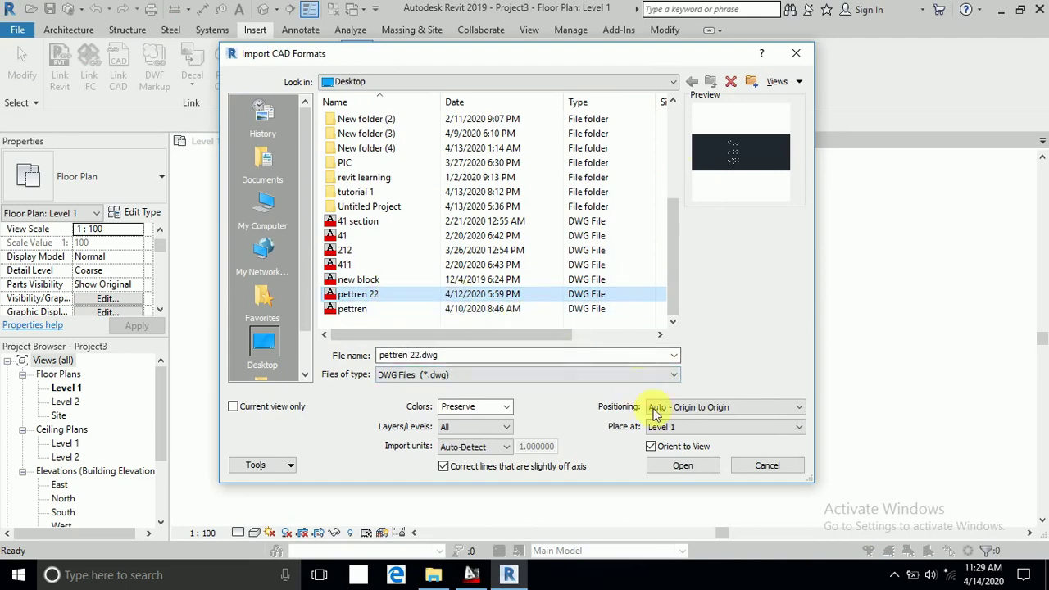
pyautogui.click(680, 465)
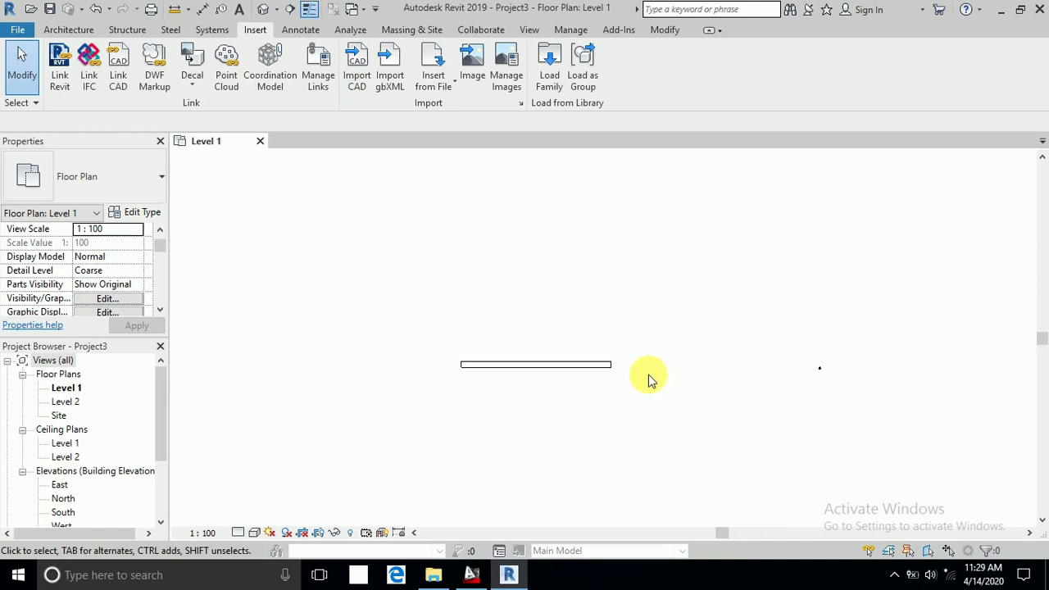
# - Zoom in on the imported pettren 22 drawing and explode it into lines
pyautogui.scroll(2, 819, 370)
pyautogui.scroll(3, 822, 364)
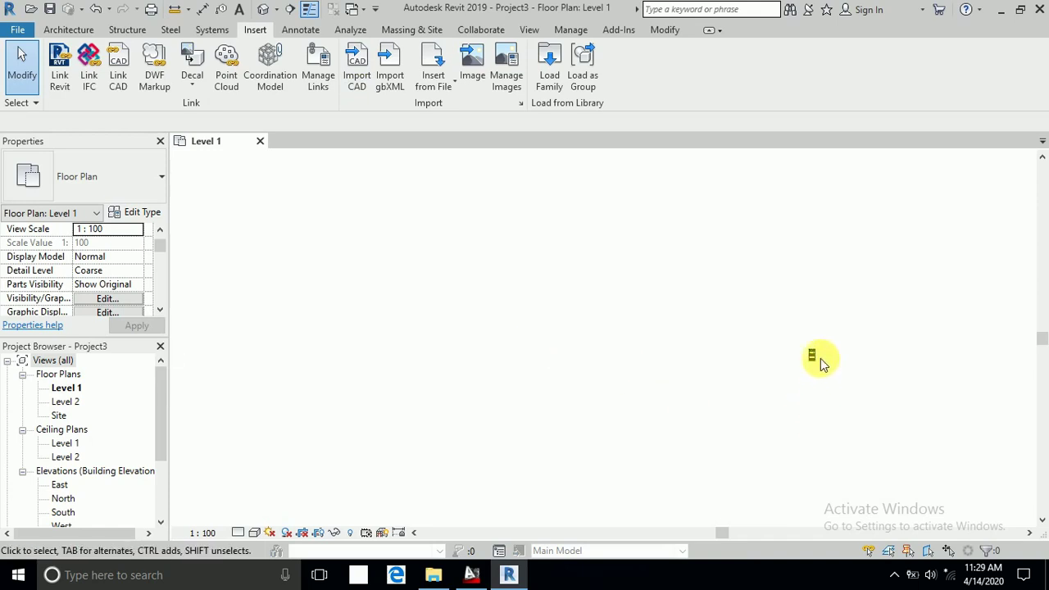
pyautogui.scroll(3, 822, 364)
pyautogui.scroll(1, 819, 356)
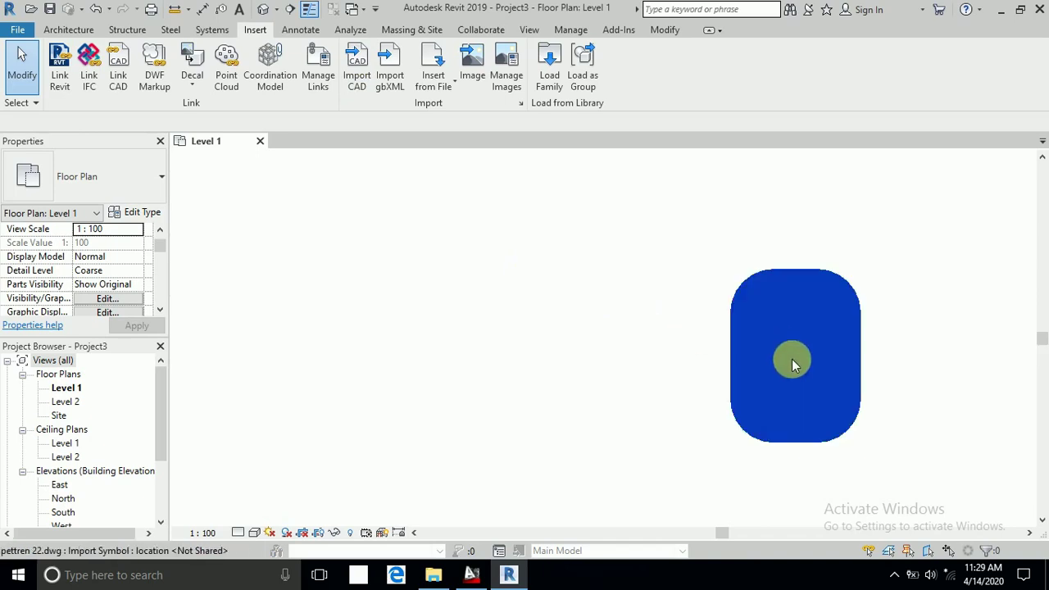
pyautogui.click(791, 359)
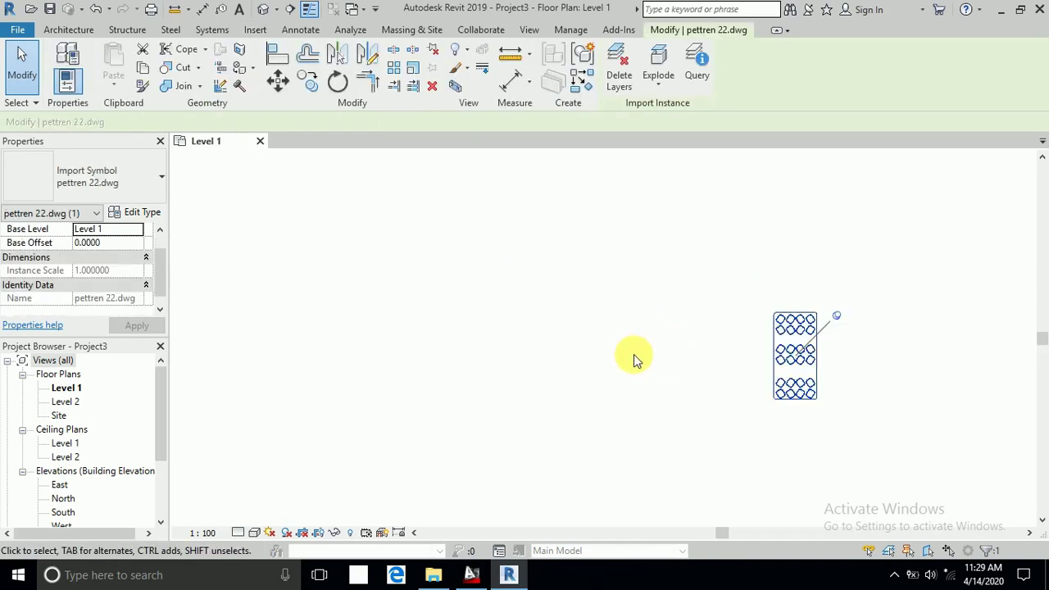
pyautogui.click(679, 74)
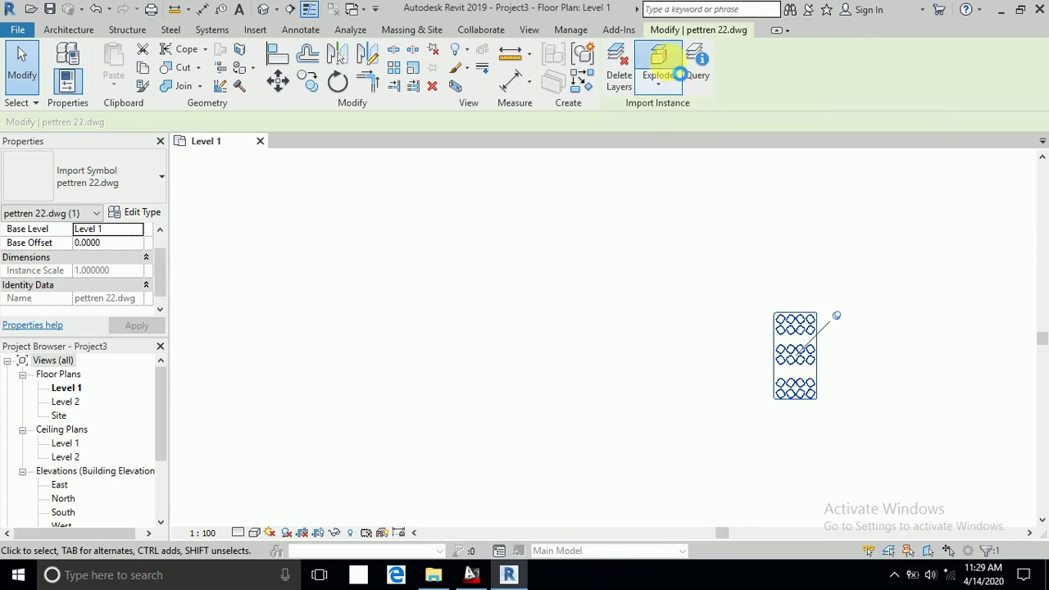
# - Window-select the pattern's lines and start scaling them from a picked base point
pyautogui.scroll(-2, 557, 275)
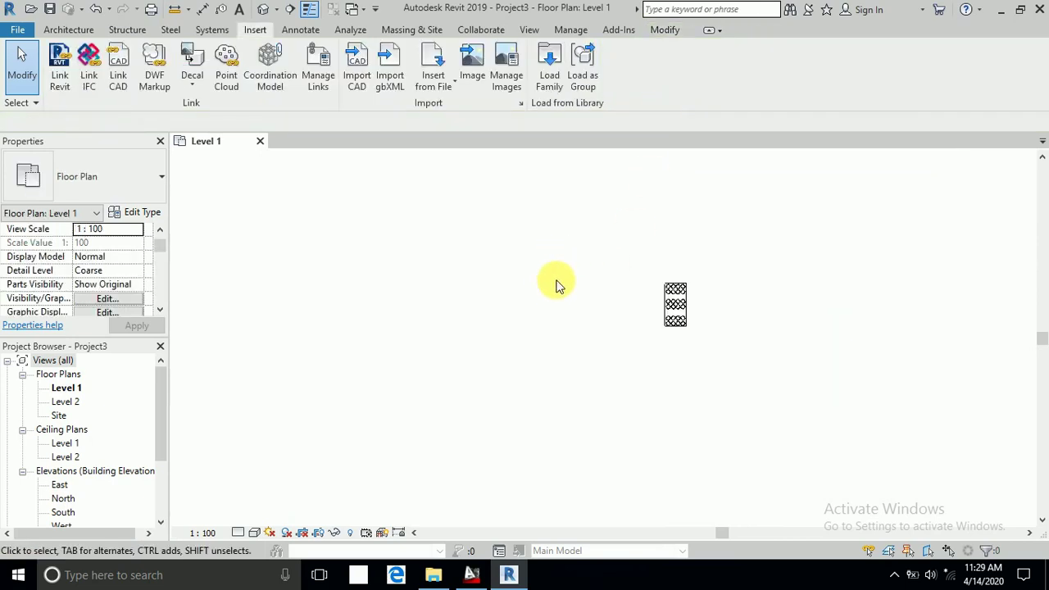
pyautogui.scroll(-1, 607, 295)
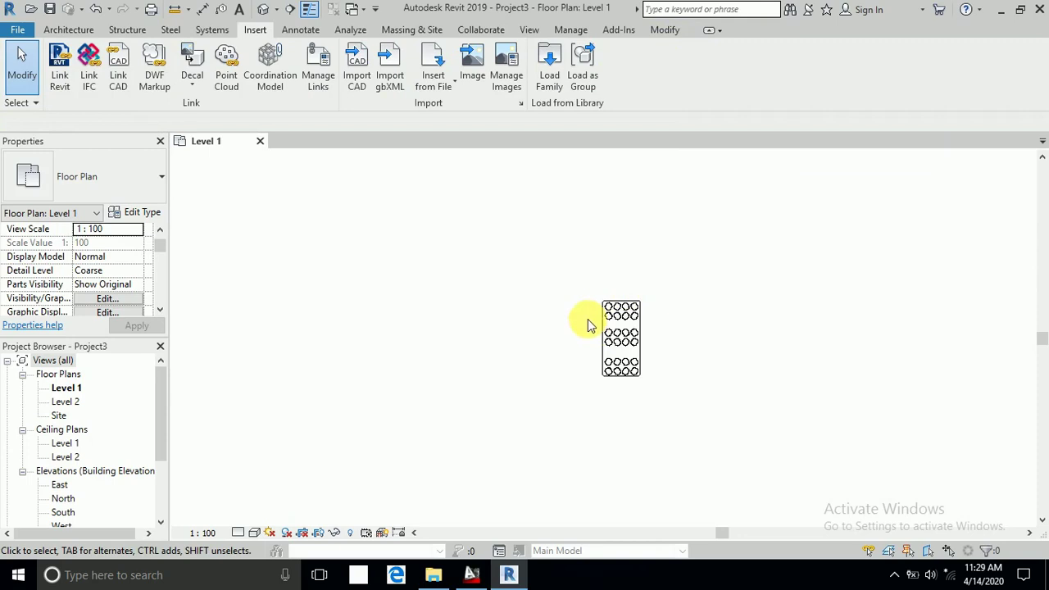
pyautogui.scroll(2, 594, 280)
pyautogui.moveTo(593, 280); pyautogui.dragTo(673, 418)
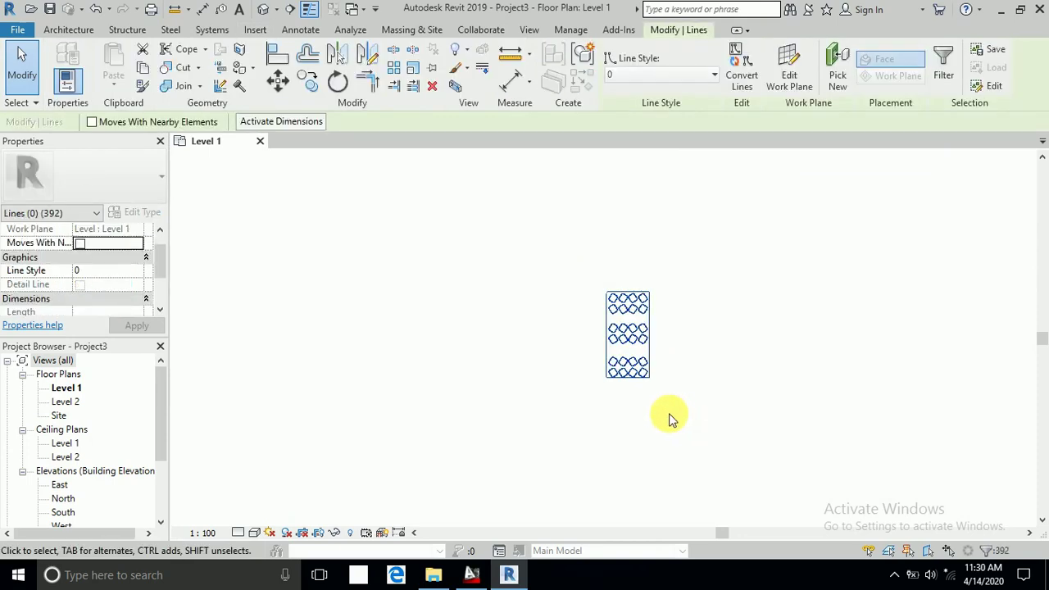
pyautogui.click(414, 69)
pyautogui.click(608, 276)
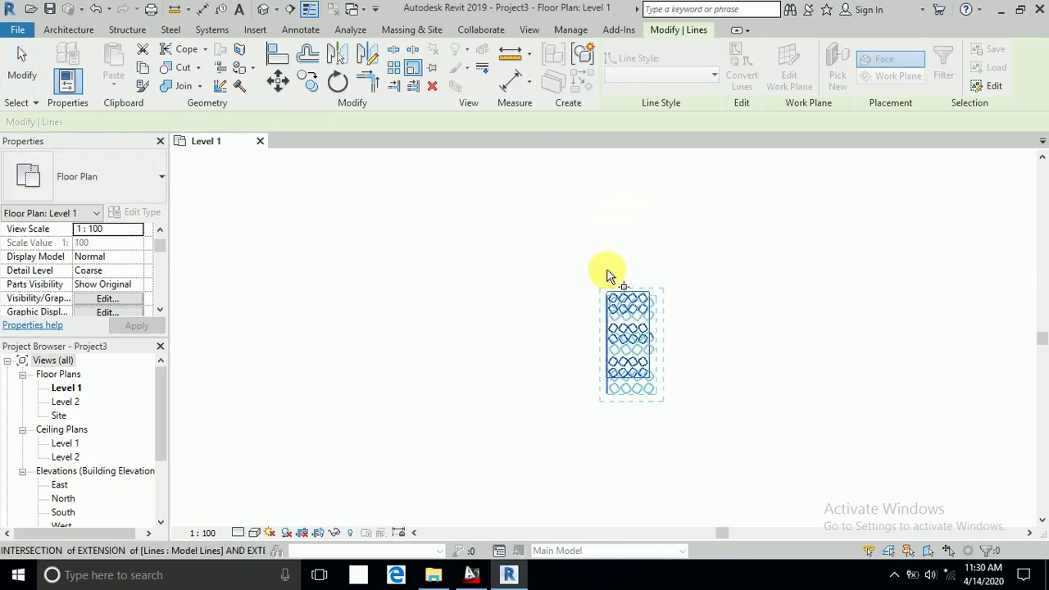
pyautogui.click(612, 314)
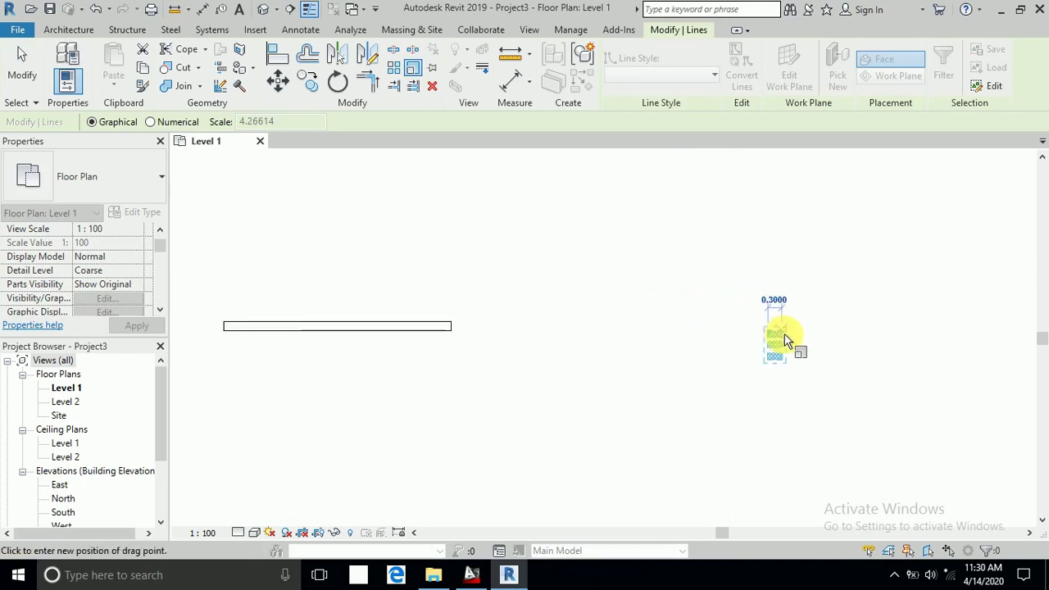
# - Rescale the pattern lines so the reference length becomes 2.2
pyautogui.click(805, 348)
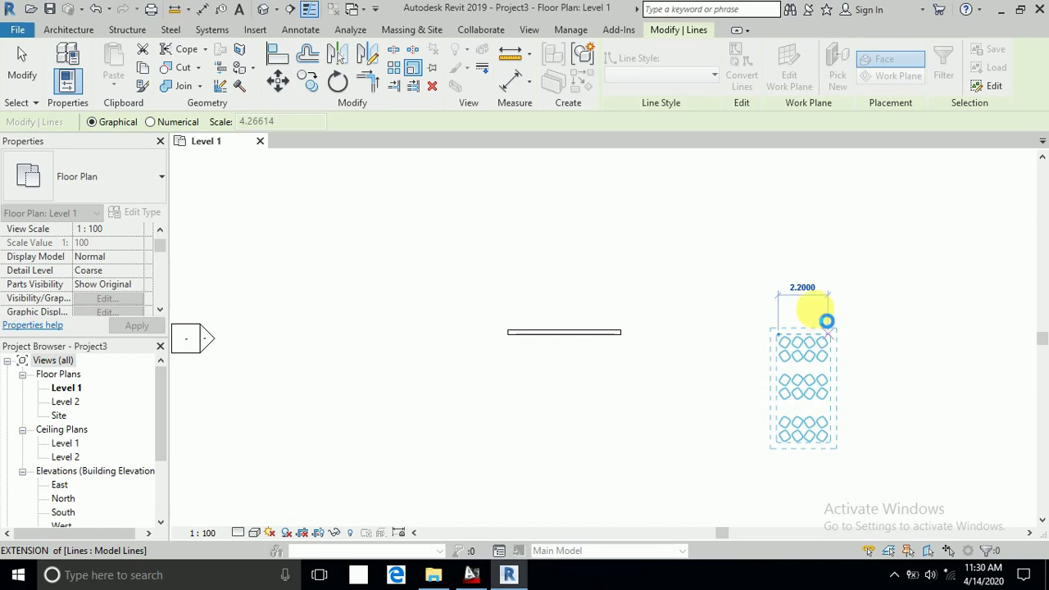
pyautogui.click(817, 311)
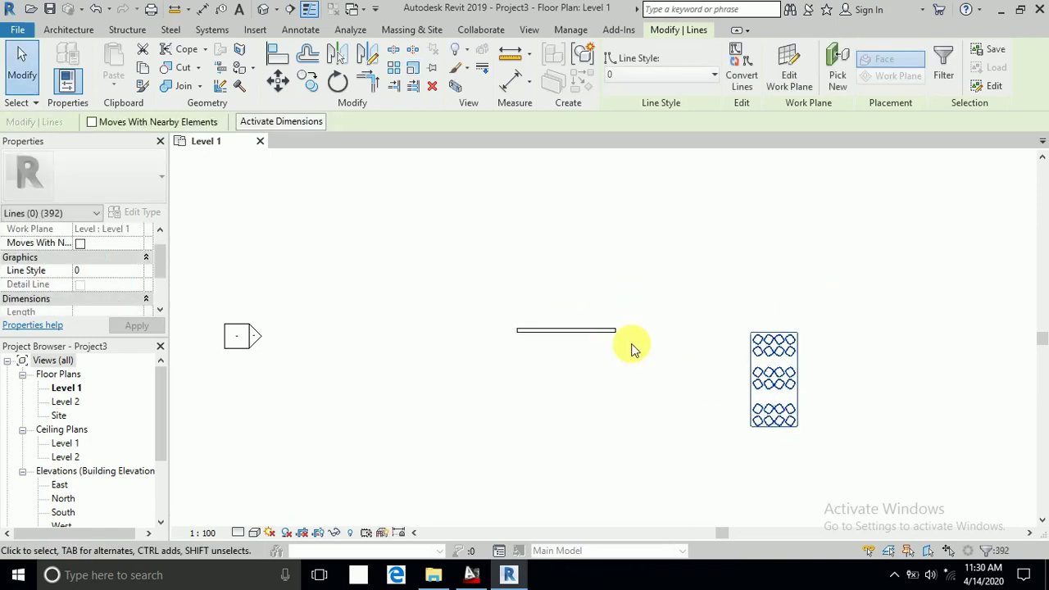
pyautogui.scroll(1, 792, 393)
pyautogui.scroll(1, 772, 385)
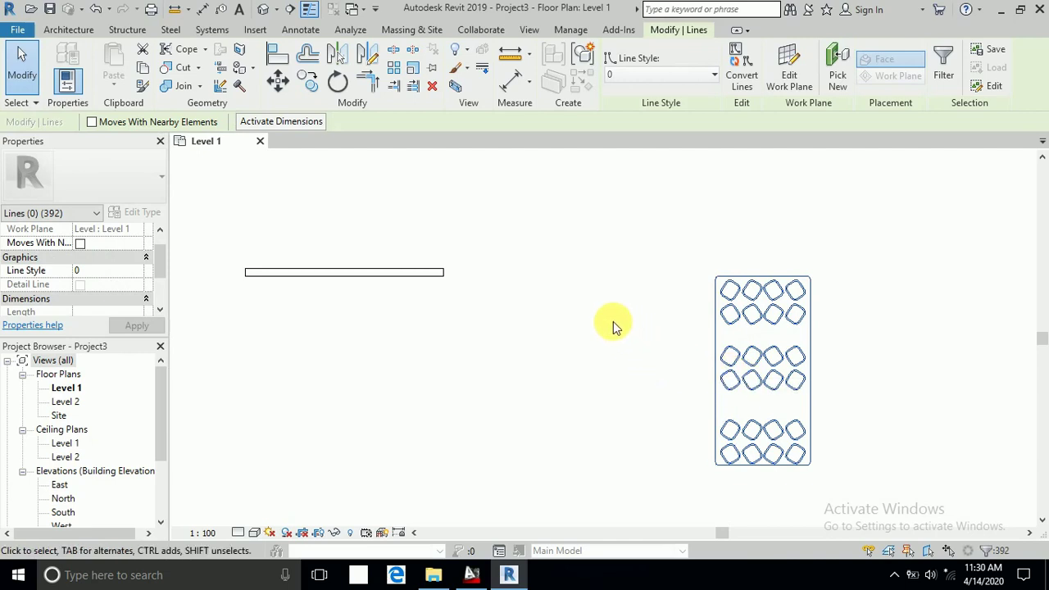
pyautogui.scroll(-1, 552, 295)
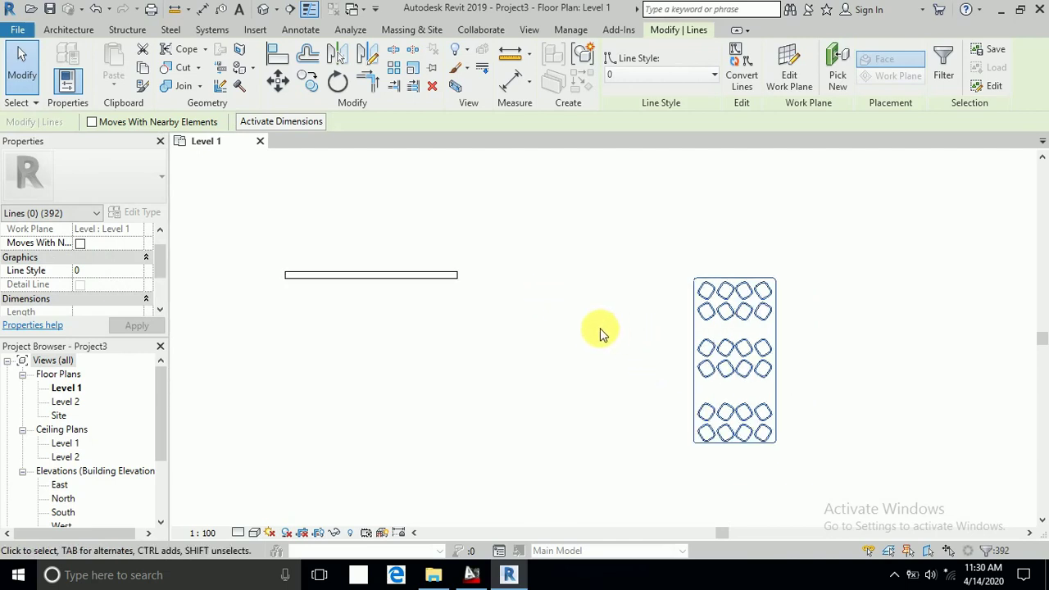
pyautogui.scroll(-1, 574, 320)
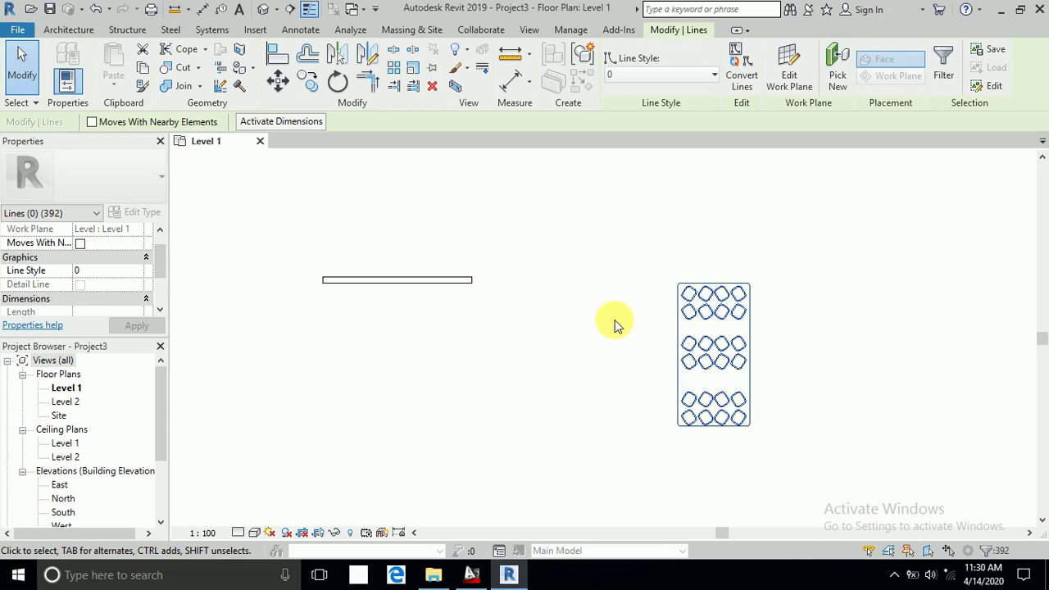
pyautogui.scroll(-1, 638, 326)
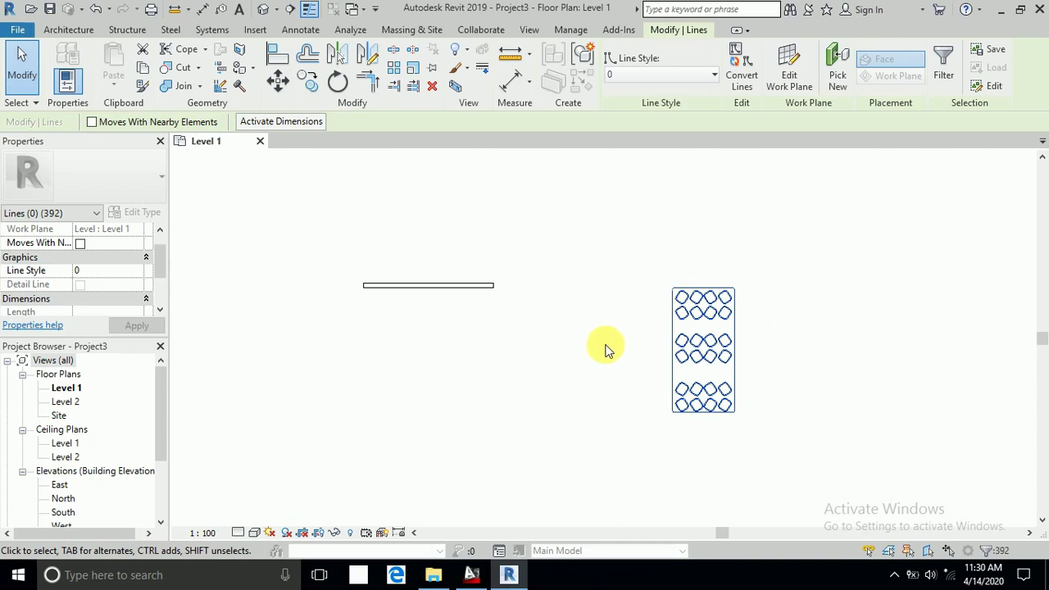
# - Open the Default 3D View with the Shaded visual style
pyautogui.click(651, 322)
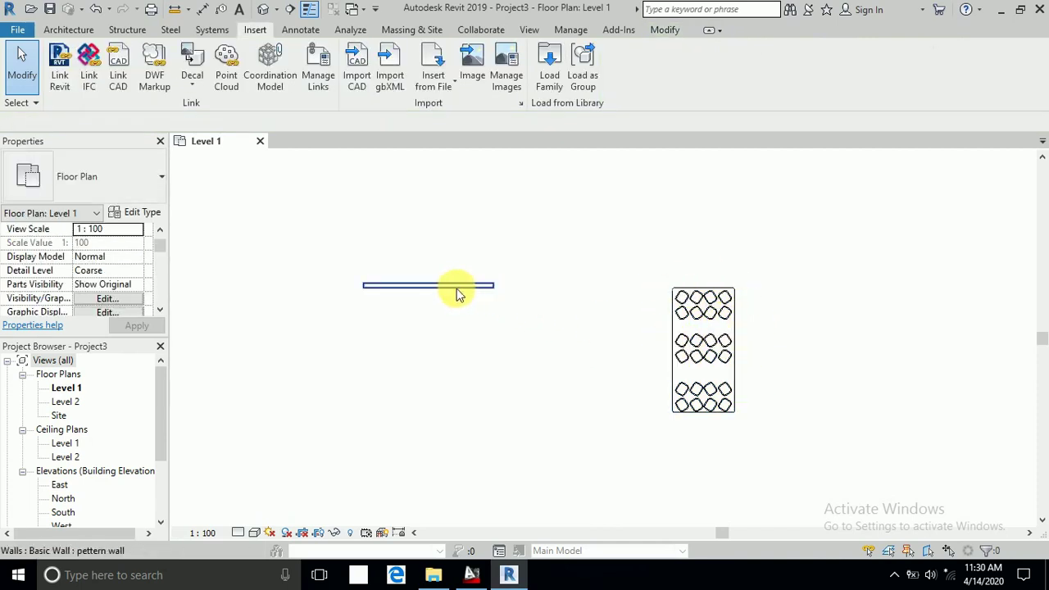
pyautogui.click(263, 10)
pyautogui.scroll(4, 539, 343)
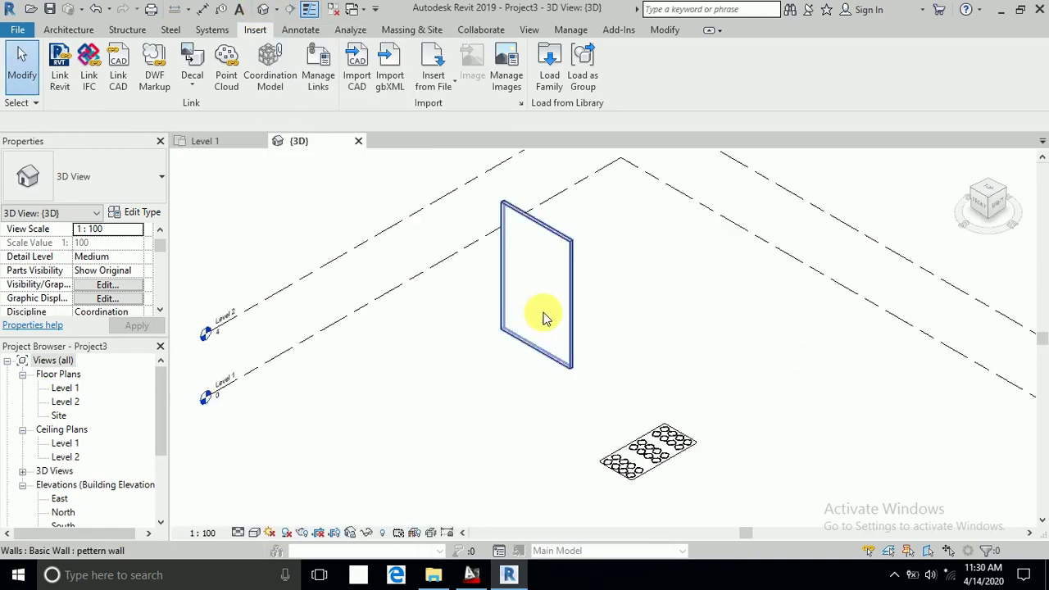
pyautogui.scroll(2, 543, 311)
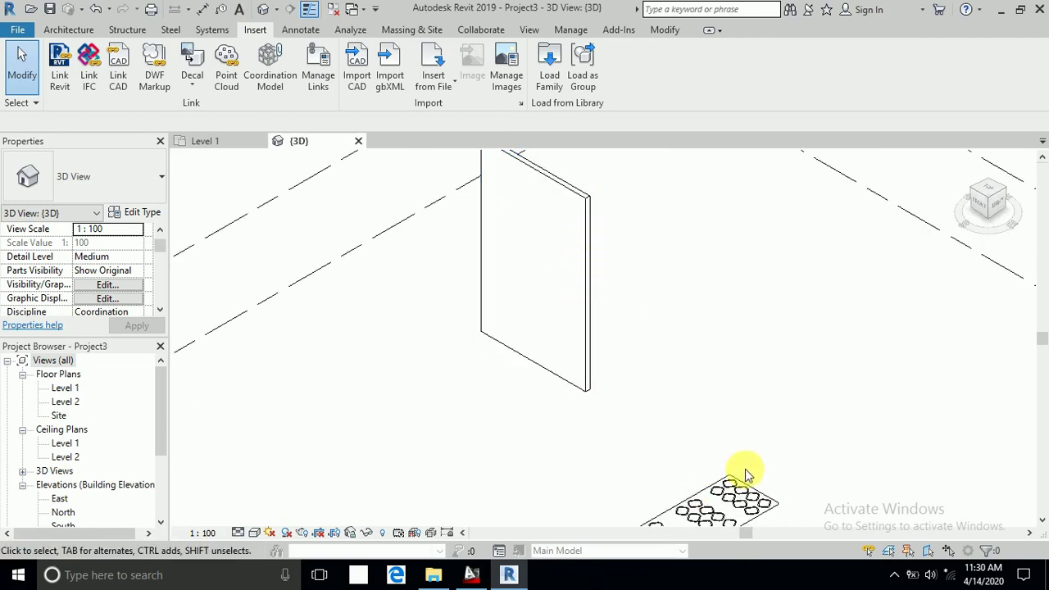
pyautogui.click(253, 534)
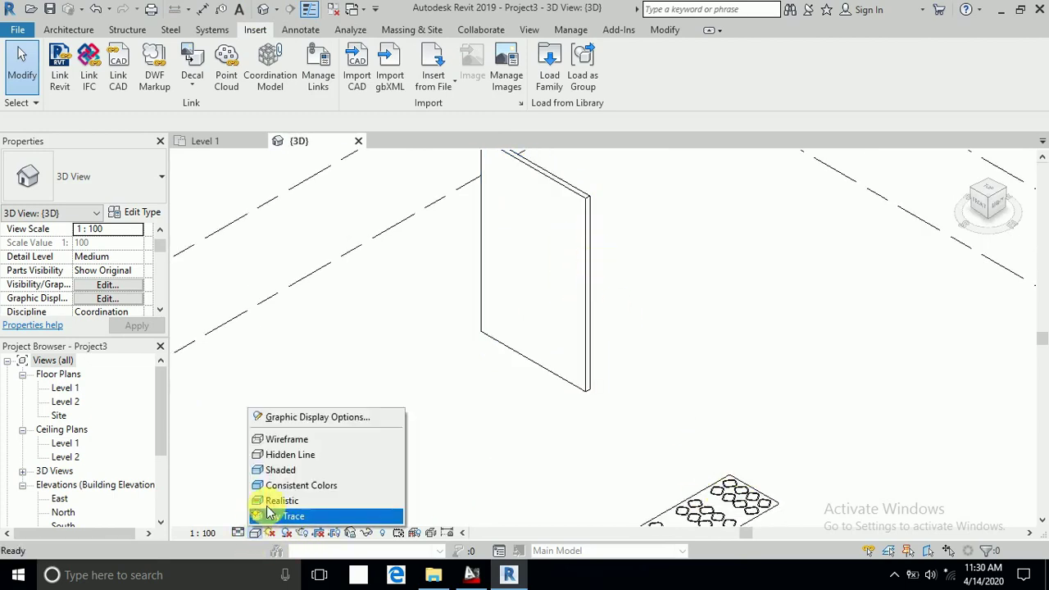
pyautogui.click(281, 469)
# - Orbit and zoom the 3D view to inspect the wall and the flat pattern
pyautogui.keyDown('shift'); pyautogui.moveTo(483, 410); pyautogui.dragTo(569, 227, button='middle'); pyautogui.keyUp('shift')
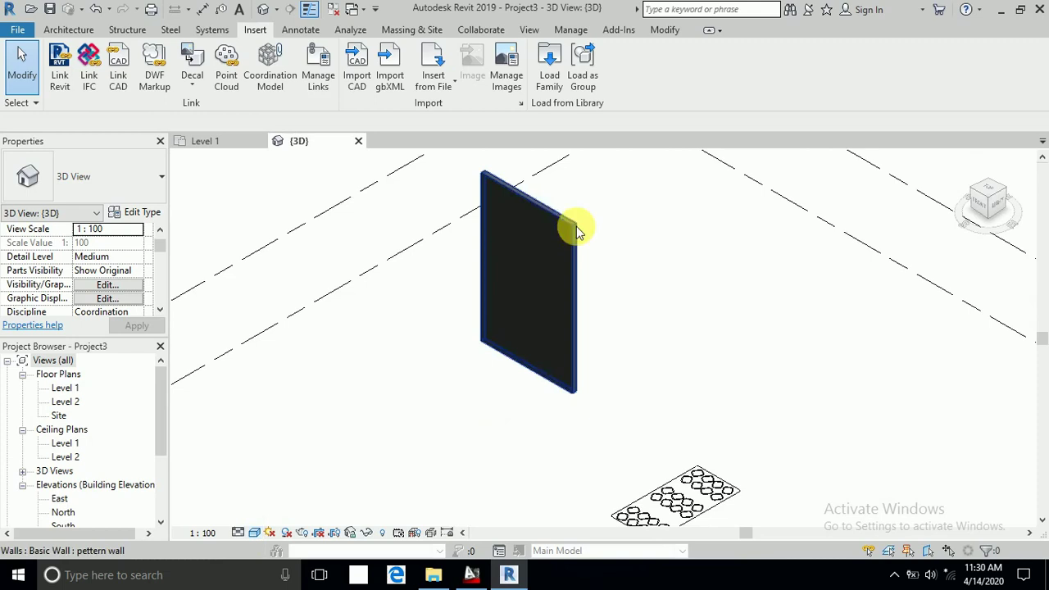
pyautogui.keyDown('shift'); pyautogui.moveTo(665, 440); pyautogui.dragTo(637, 405, button='middle'); pyautogui.keyUp('shift')
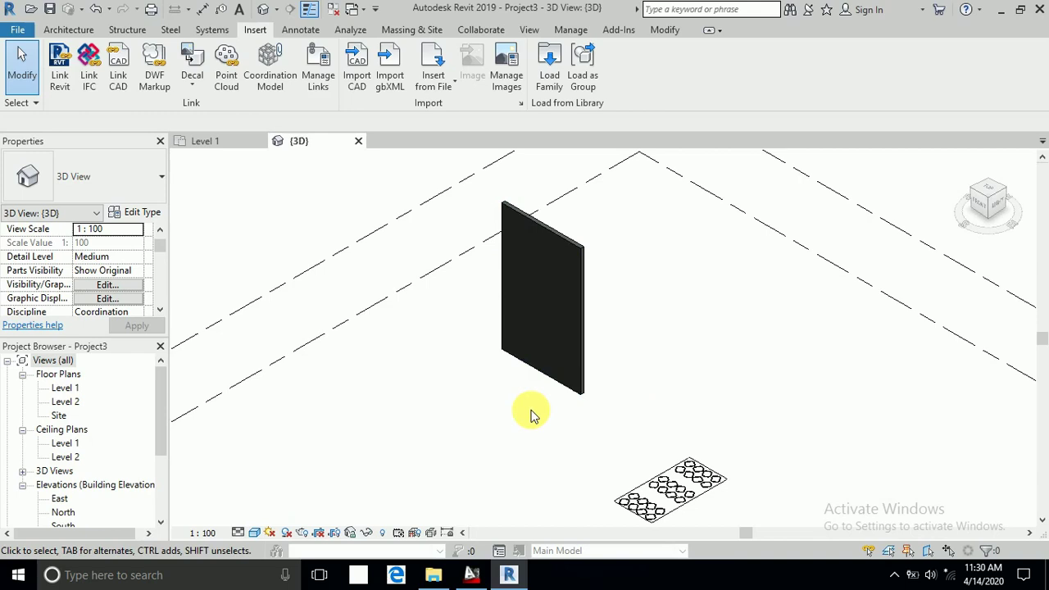
pyautogui.scroll(-1, 614, 447)
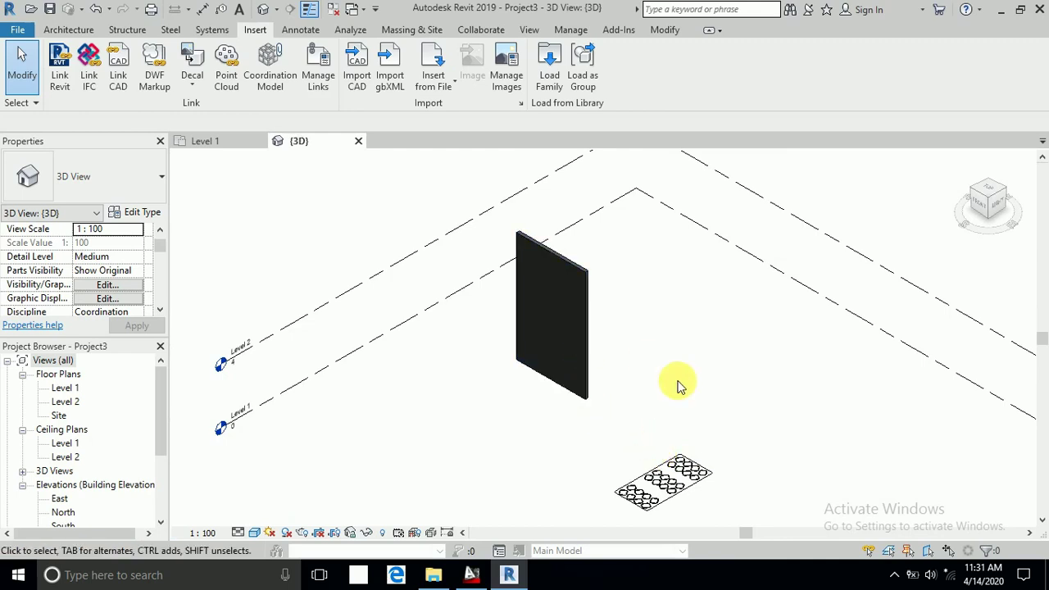
pyautogui.scroll(2, 631, 467)
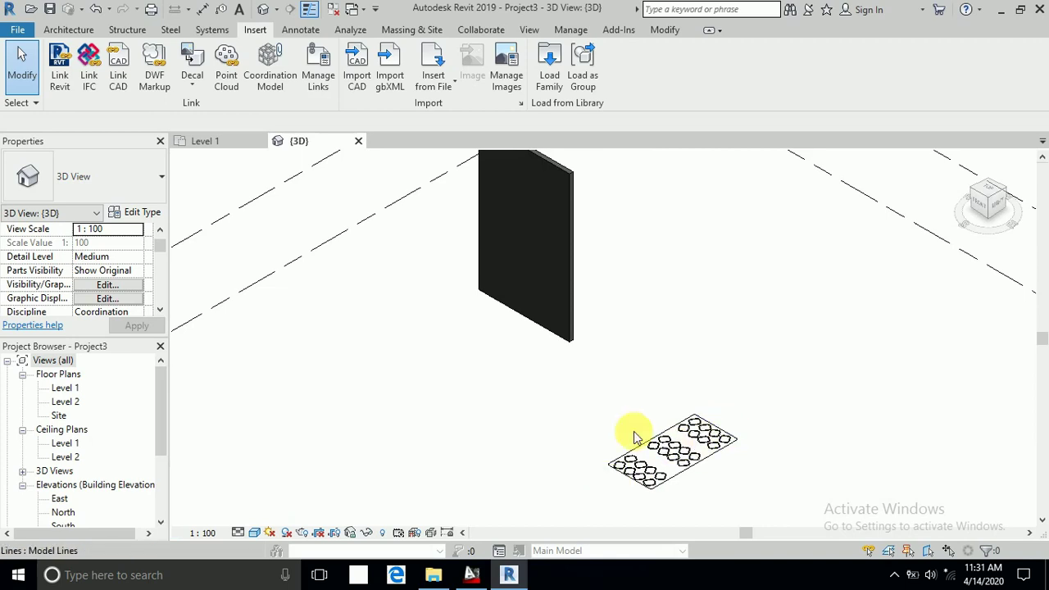
pyautogui.scroll(-1, 631, 434)
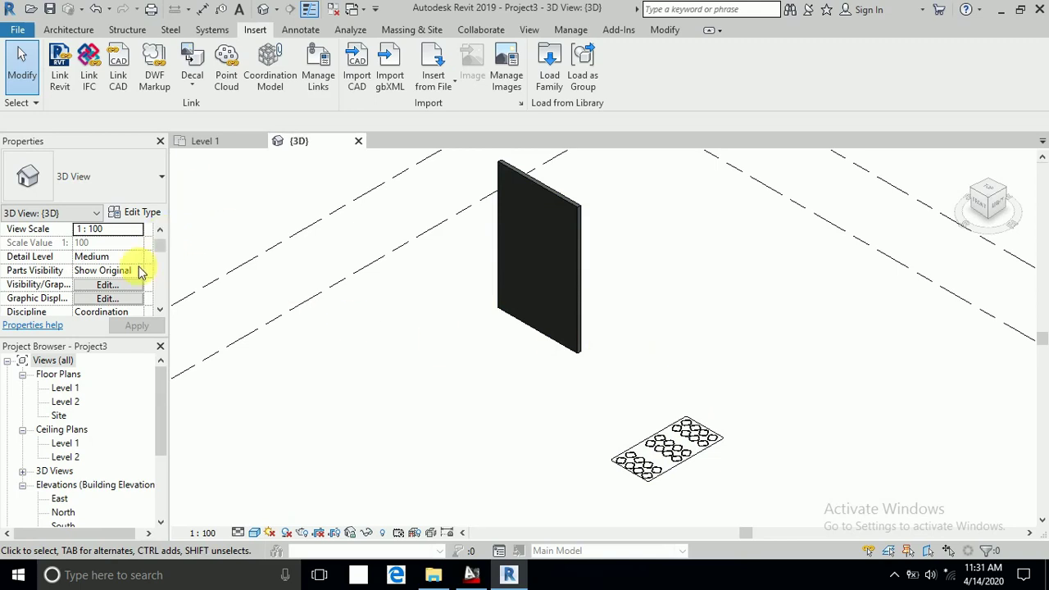
pyautogui.doubleClick(65, 387)
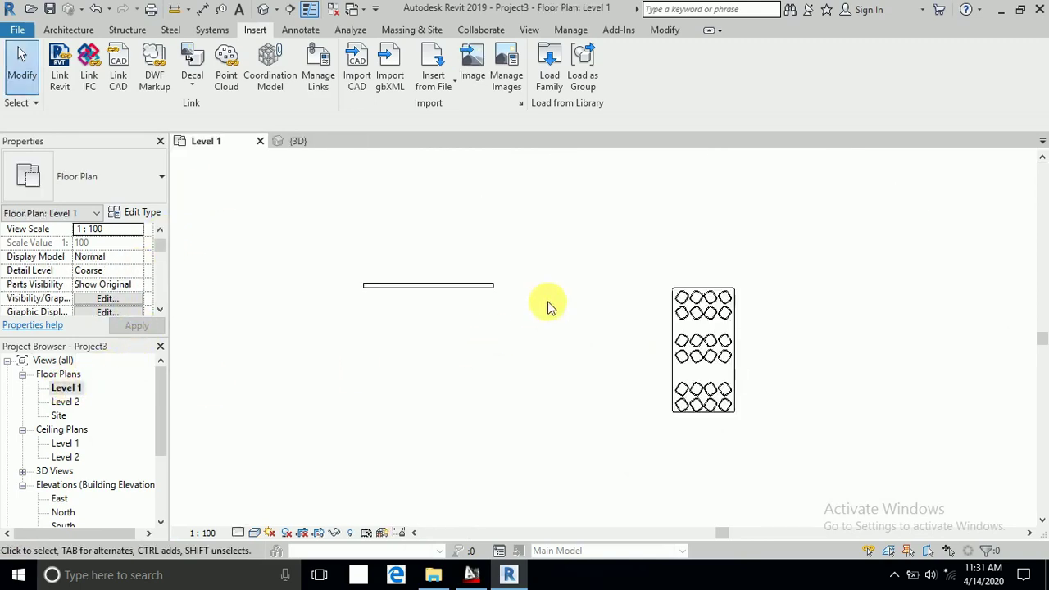
pyautogui.moveTo(650, 271); pyautogui.dragTo(762, 440)
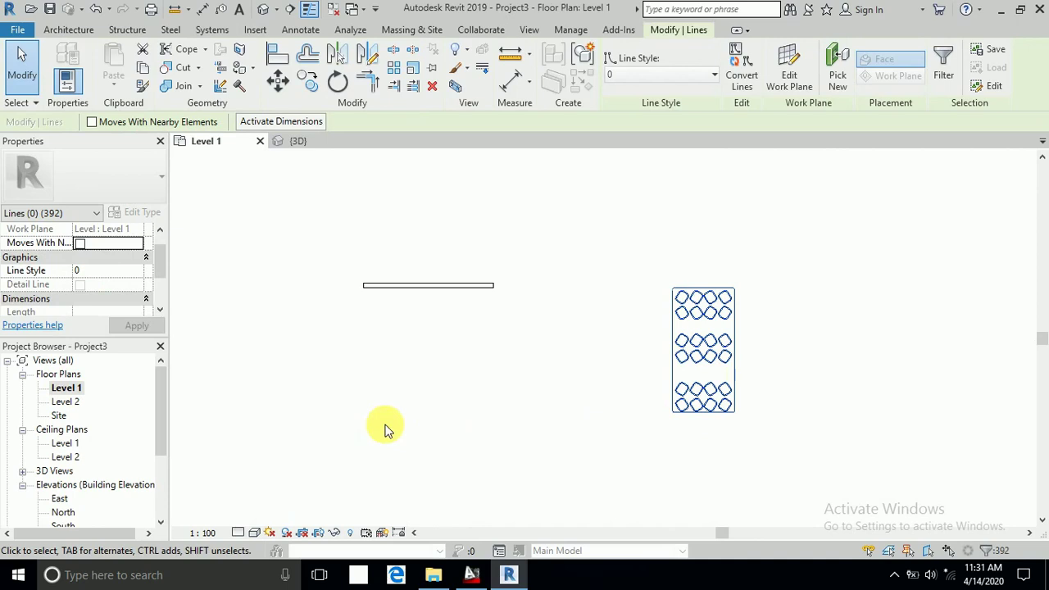
pyautogui.moveTo(162, 403); pyautogui.dragTo(163, 425)
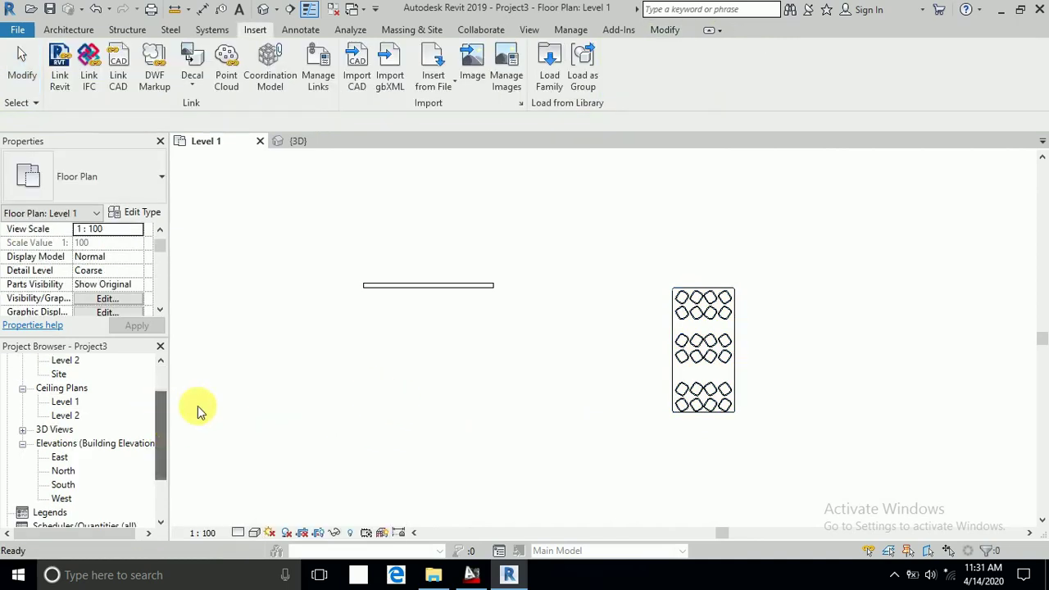
# - Open the South elevation and raise Level 2 to elevation 8
pyautogui.doubleClick(67, 485)
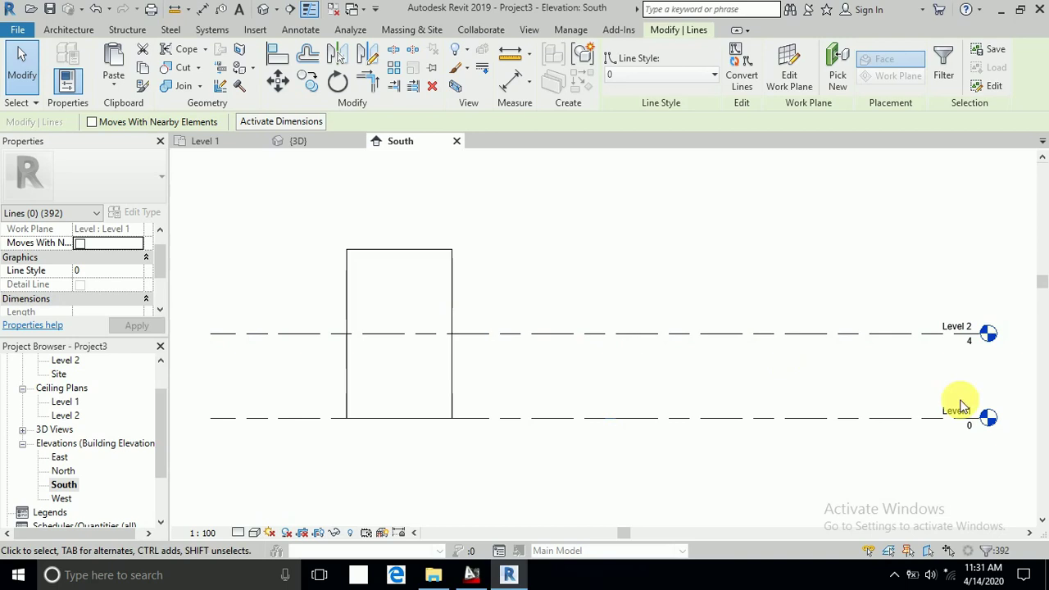
pyautogui.click(964, 348)
pyautogui.click(967, 342)
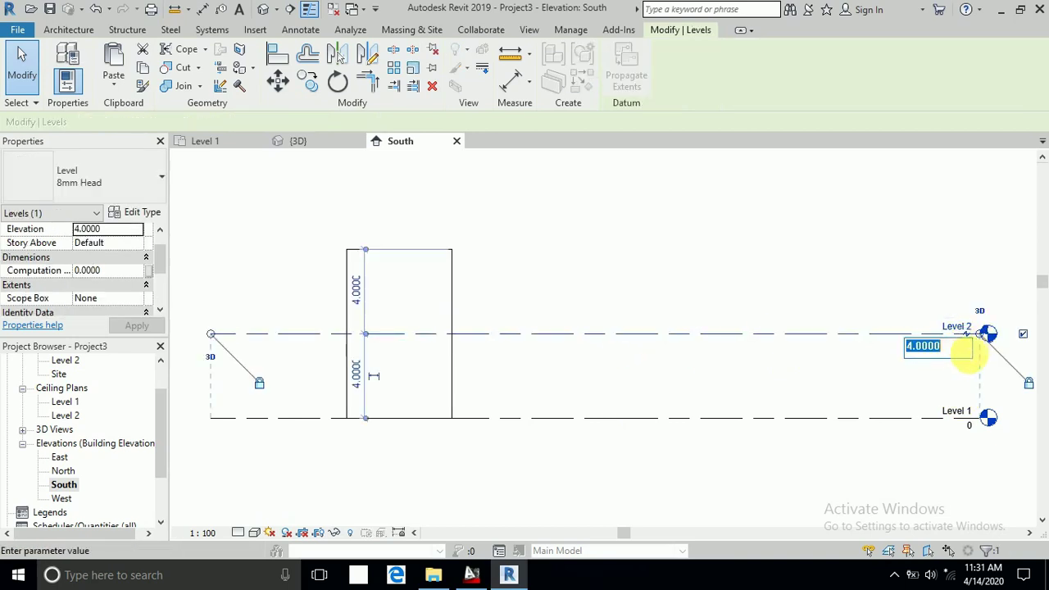
pyautogui.write('8')
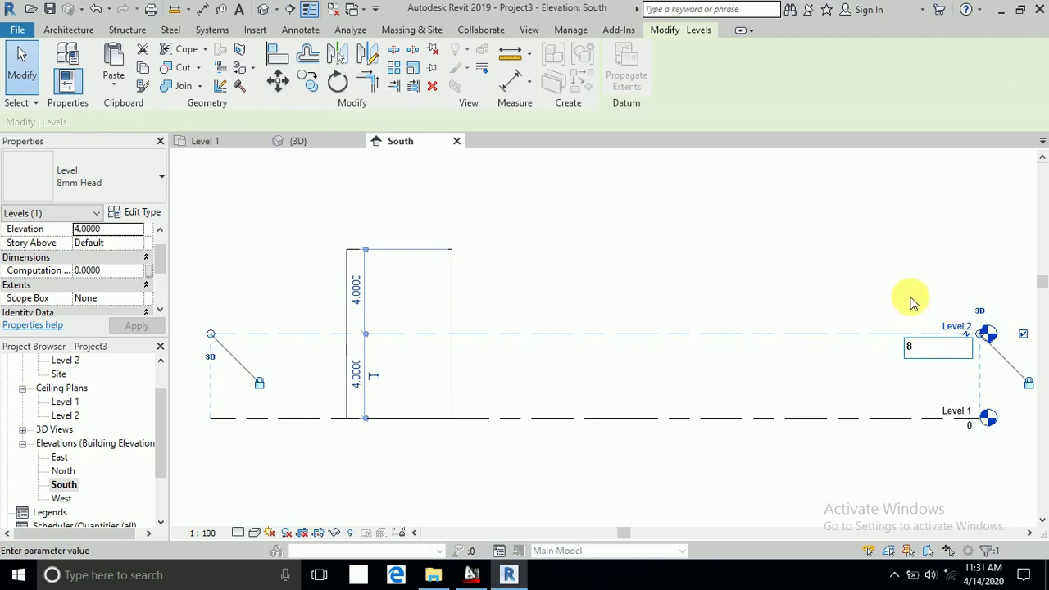
pyautogui.press('Return')
pyautogui.press('Escape')
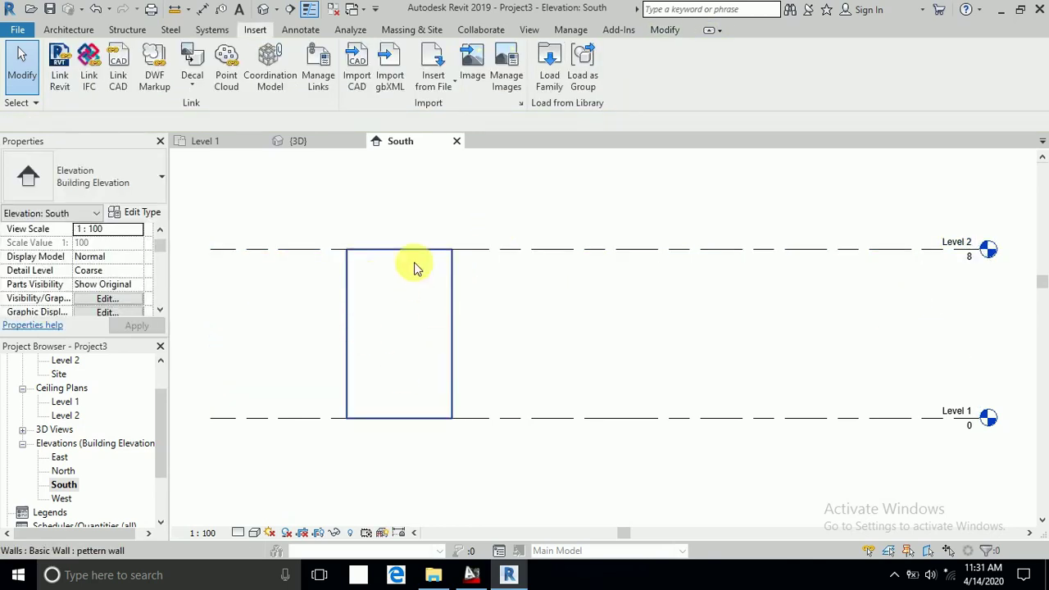
pyautogui.scroll(-2, 581, 314)
pyautogui.scroll(1, 392, 331)
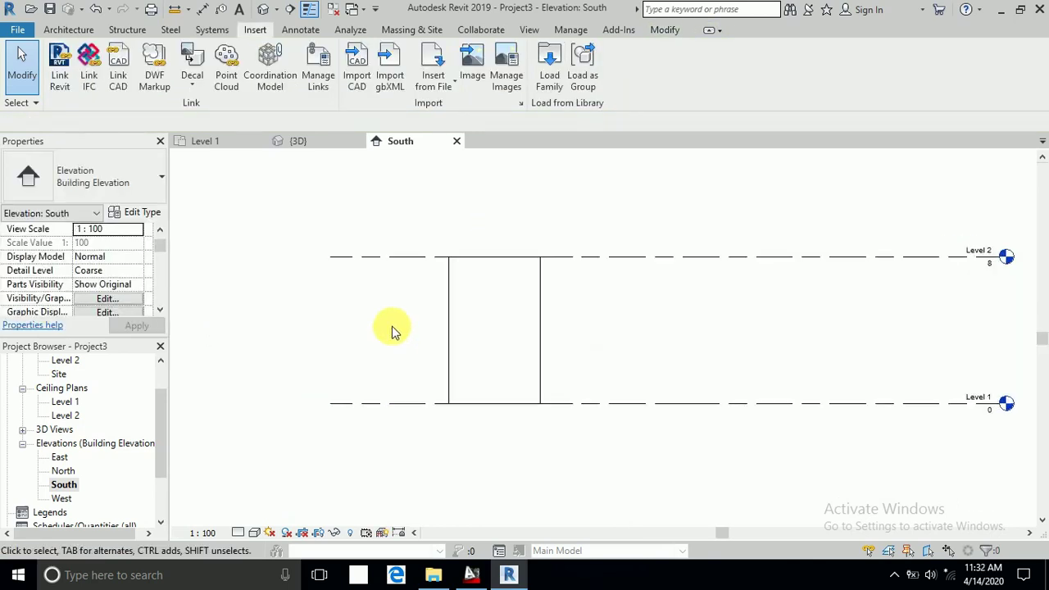
pyautogui.scroll(1, 391, 331)
pyautogui.scroll(1, 516, 328)
pyautogui.scroll(1, 496, 320)
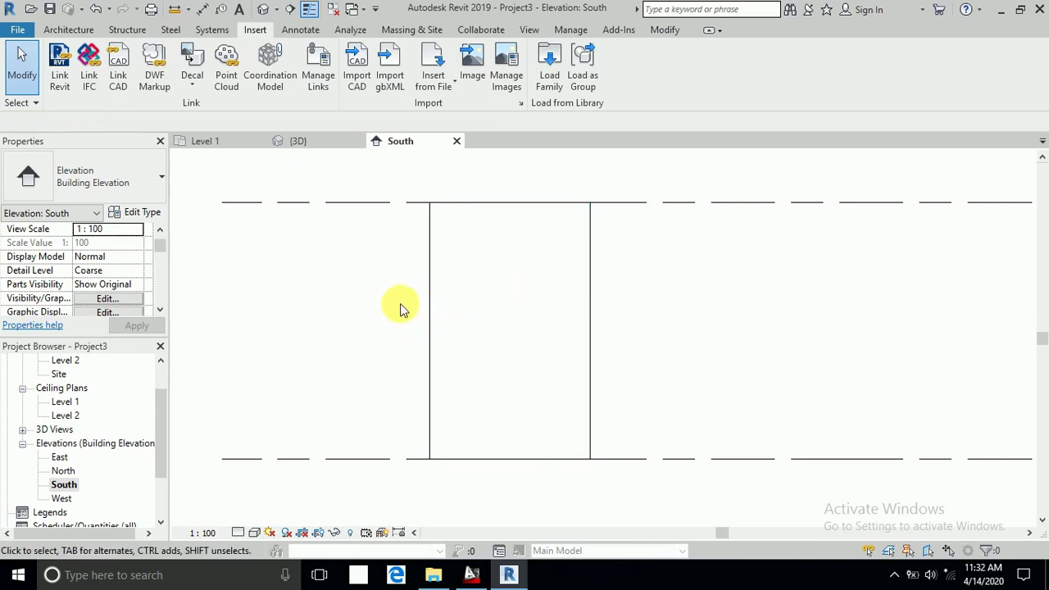
# - Pick the pettern wall's face as the work plane and begin component placement with CM
pyautogui.click(68, 30)
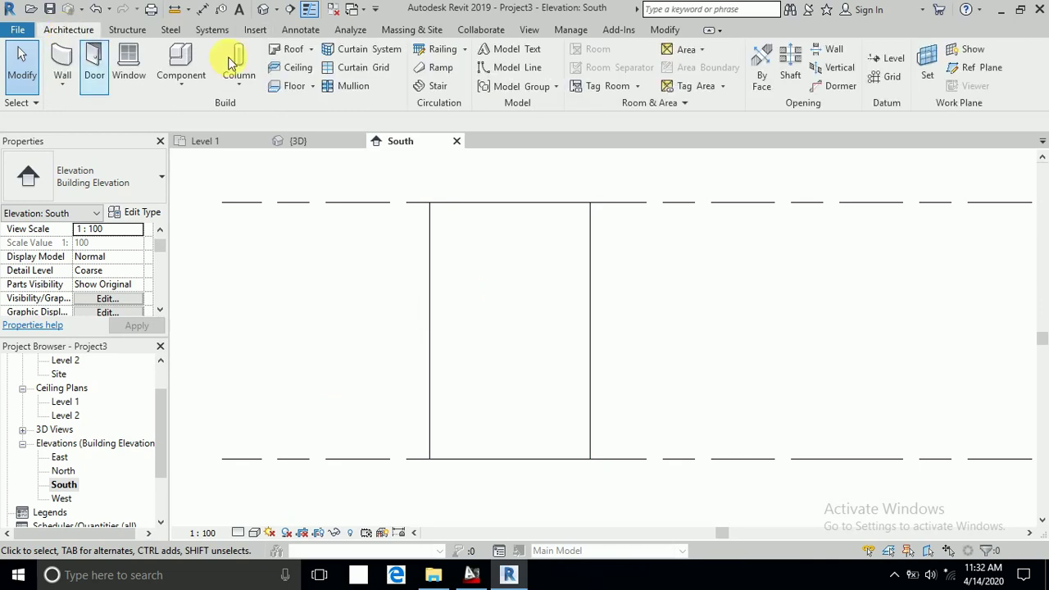
pyautogui.click(926, 65)
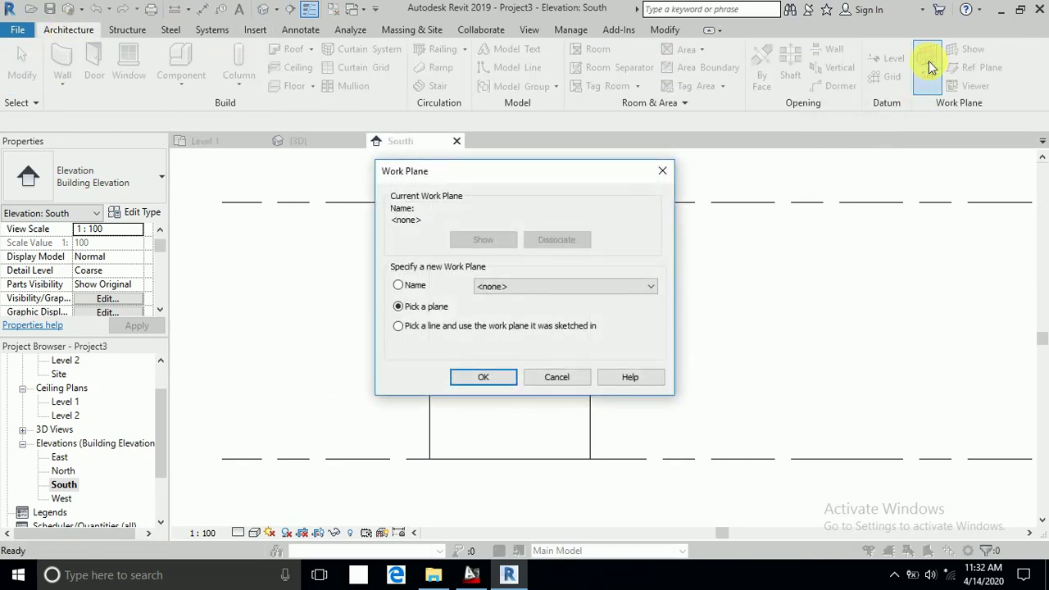
pyautogui.click(409, 288)
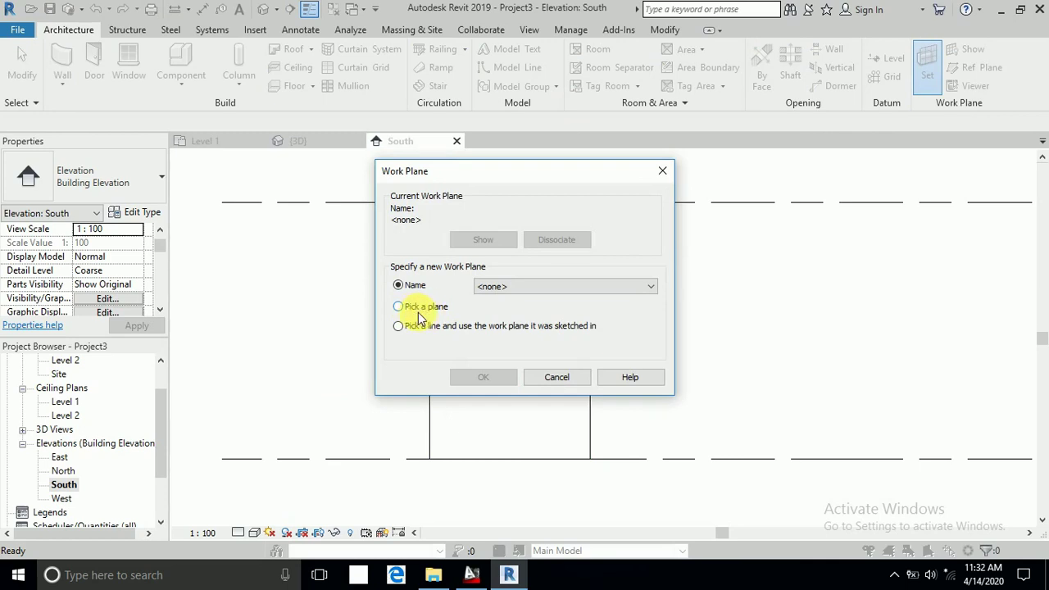
pyautogui.click(418, 311)
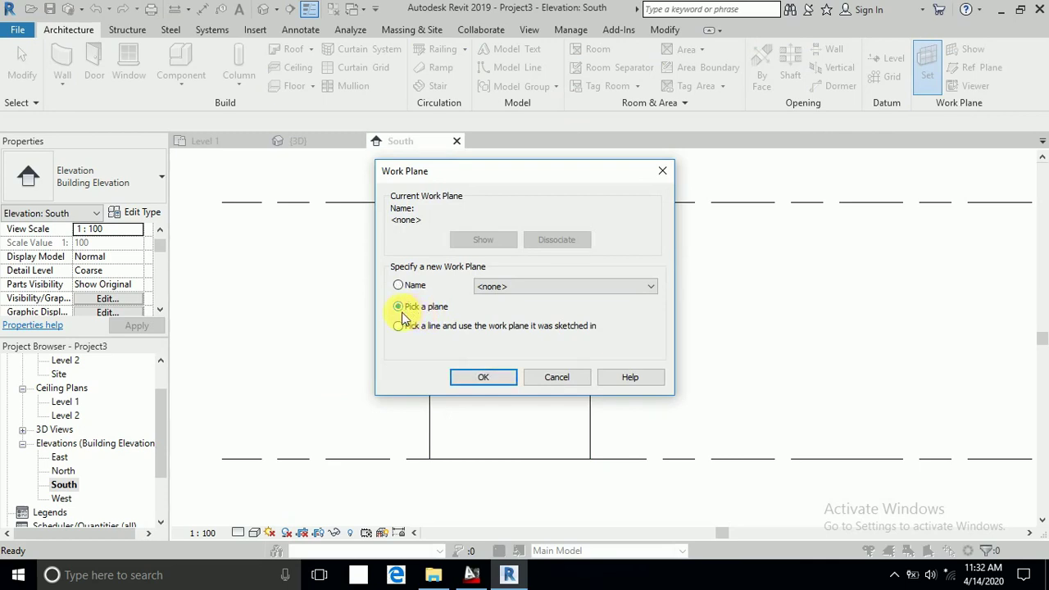
pyautogui.click(475, 377)
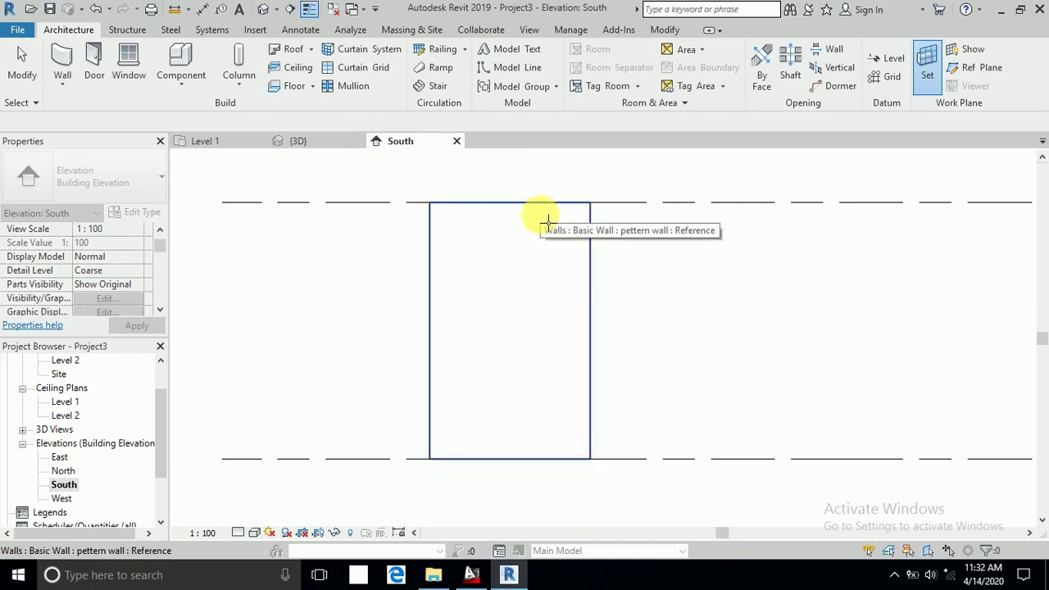
pyautogui.click(547, 221)
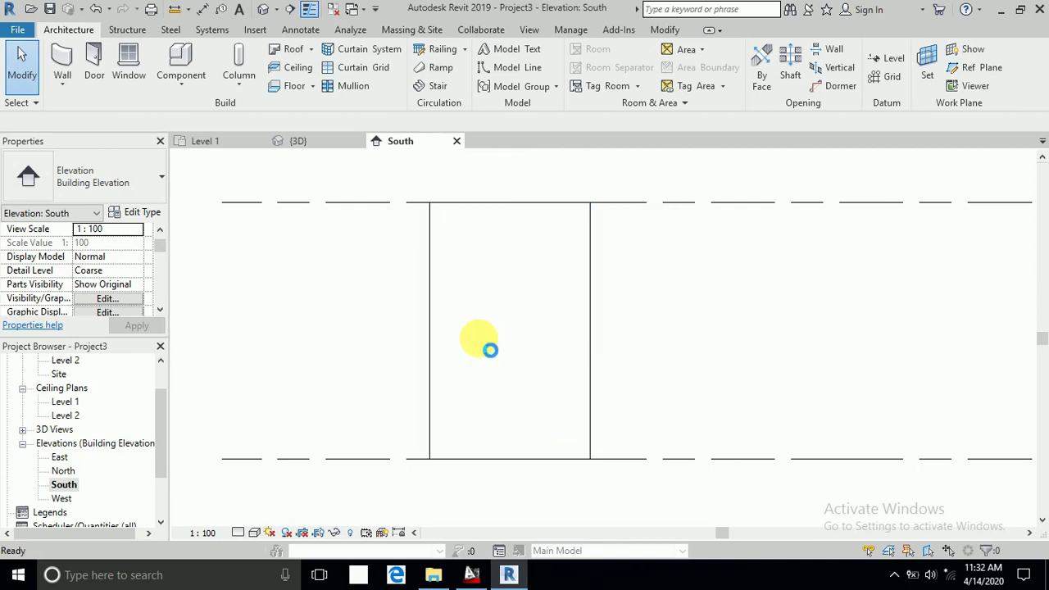
pyautogui.press('c')
pyautogui.press('m')
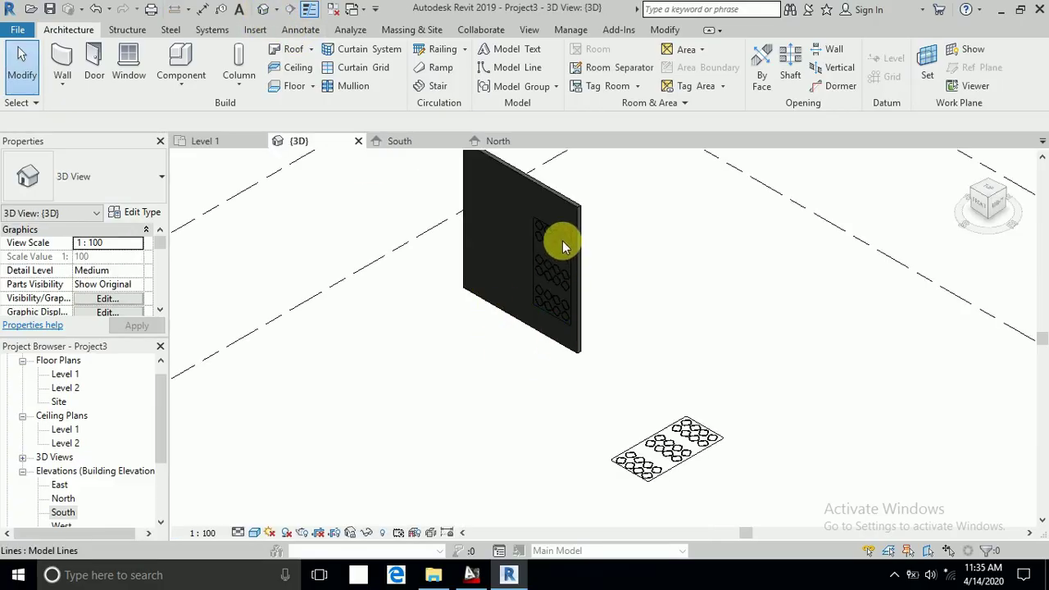
pyautogui.scroll(2, 554, 235)
pyautogui.scroll(4, 560, 229)
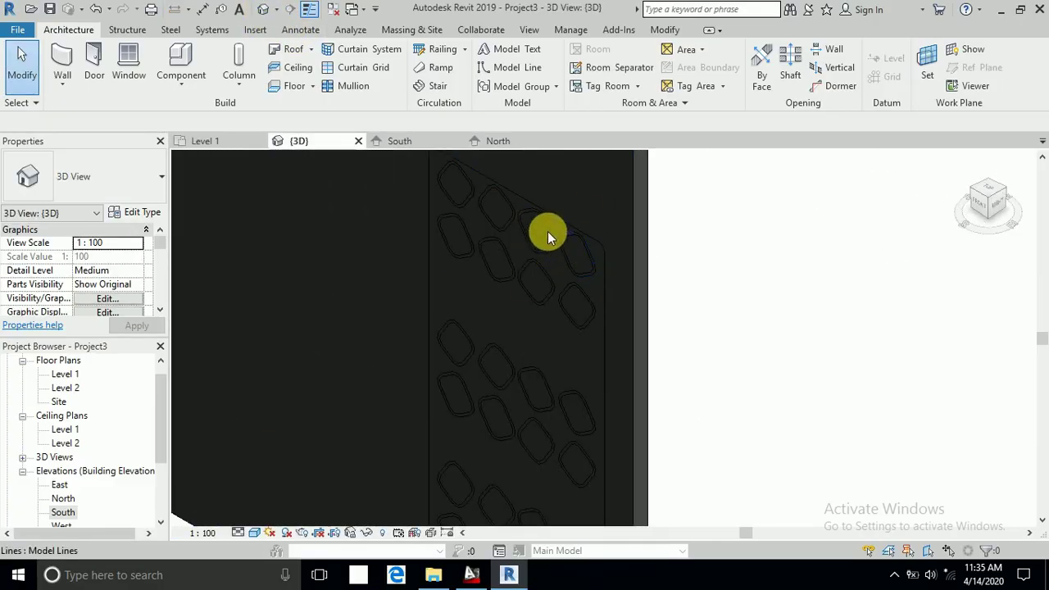
pyautogui.scroll(-2, 537, 219)
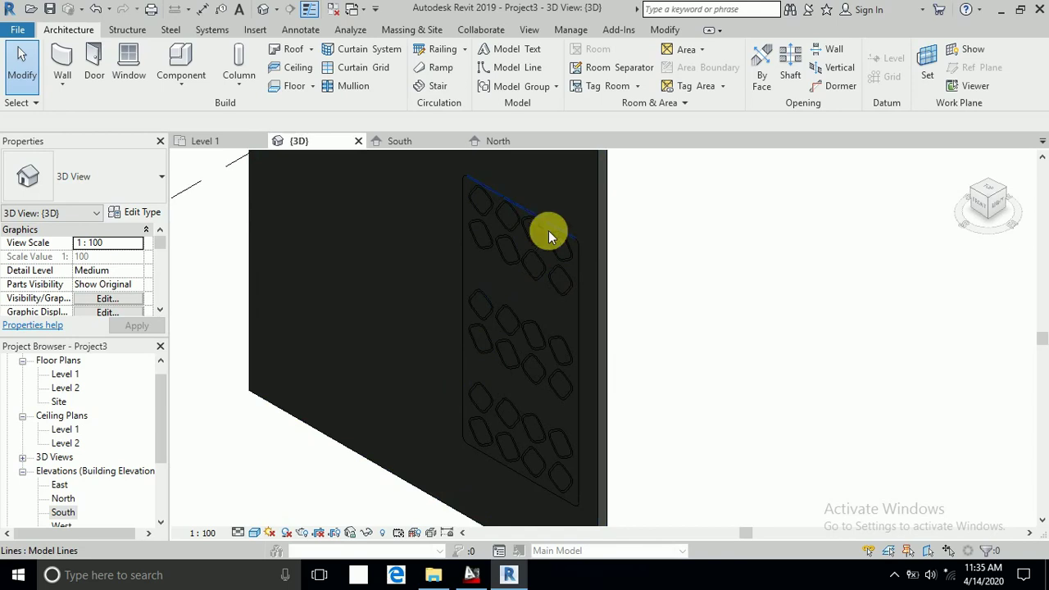
pyautogui.keyDown('shift'); pyautogui.moveTo(489, 250); pyautogui.dragTo(555, 187, button='middle'); pyautogui.keyUp('shift')
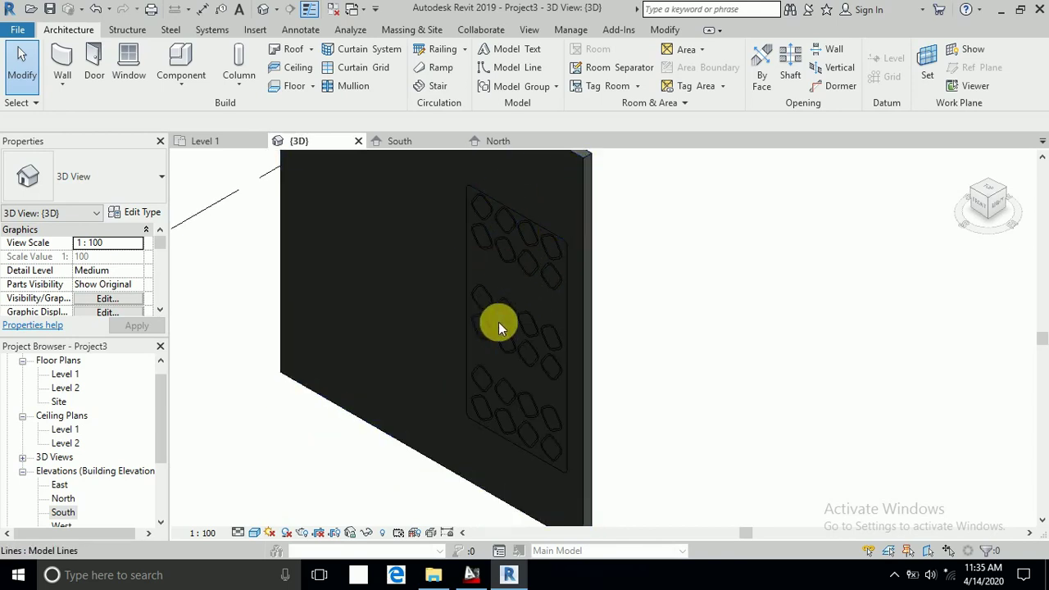
pyautogui.scroll(2, 530, 238)
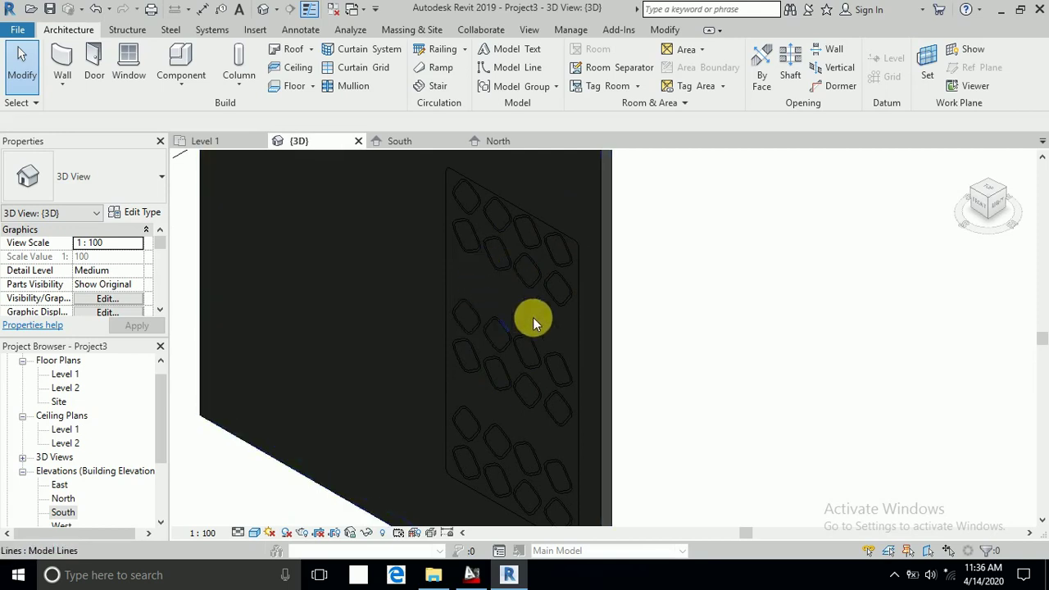
pyautogui.scroll(-2, 522, 295)
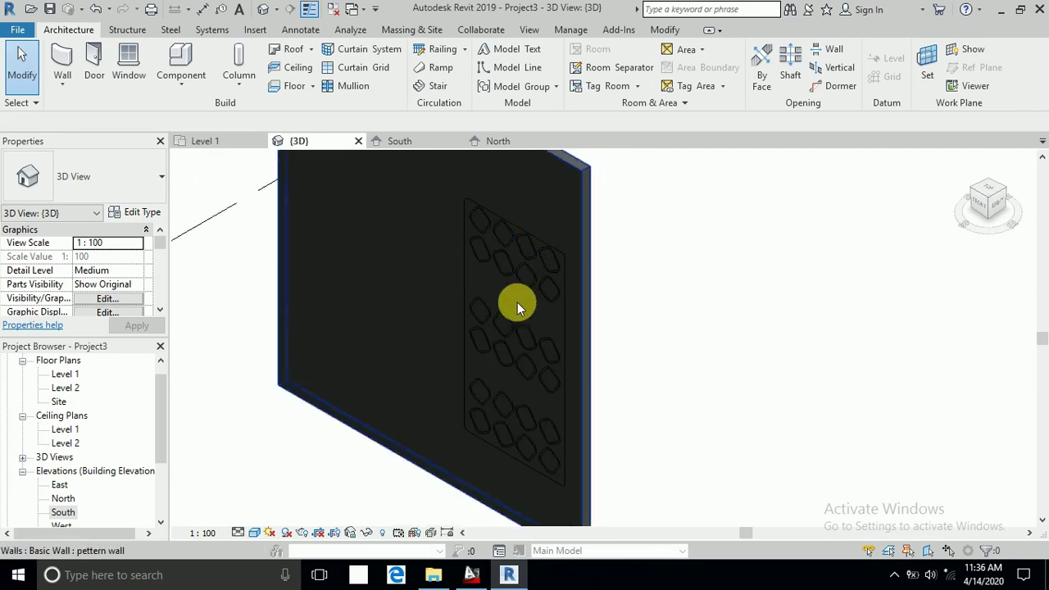
# - In the South elevation, edit the pettern wall's profile with Pick Lines active
pyautogui.doubleClick(60, 513)
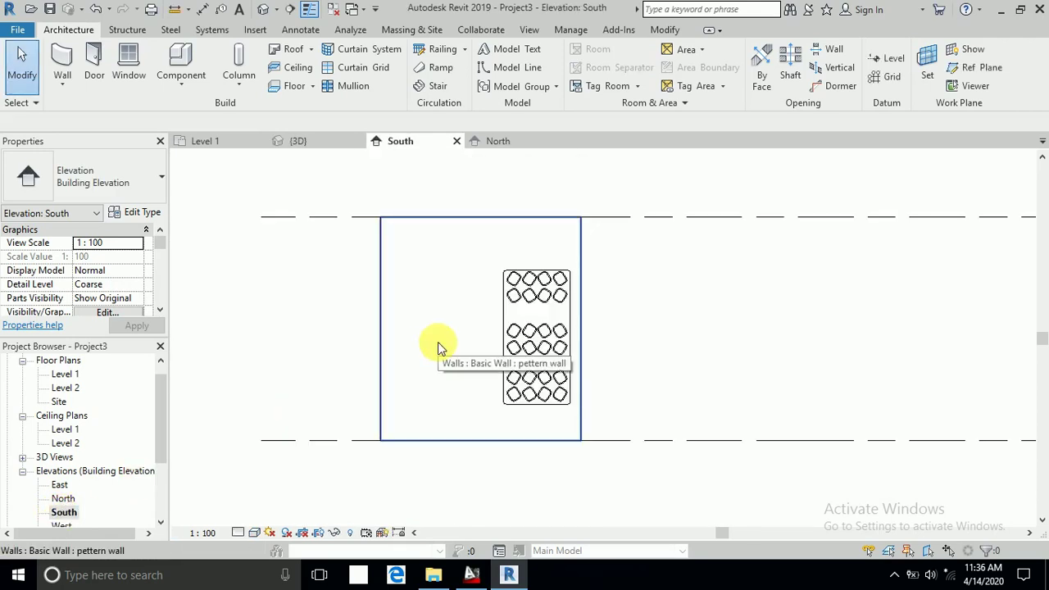
pyautogui.click(582, 231)
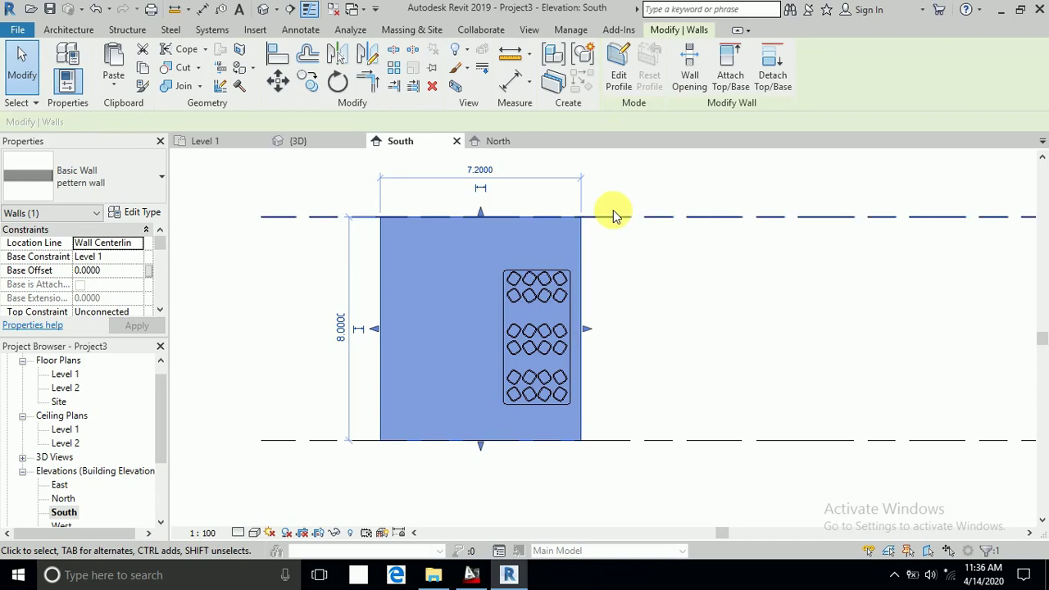
pyautogui.click(628, 90)
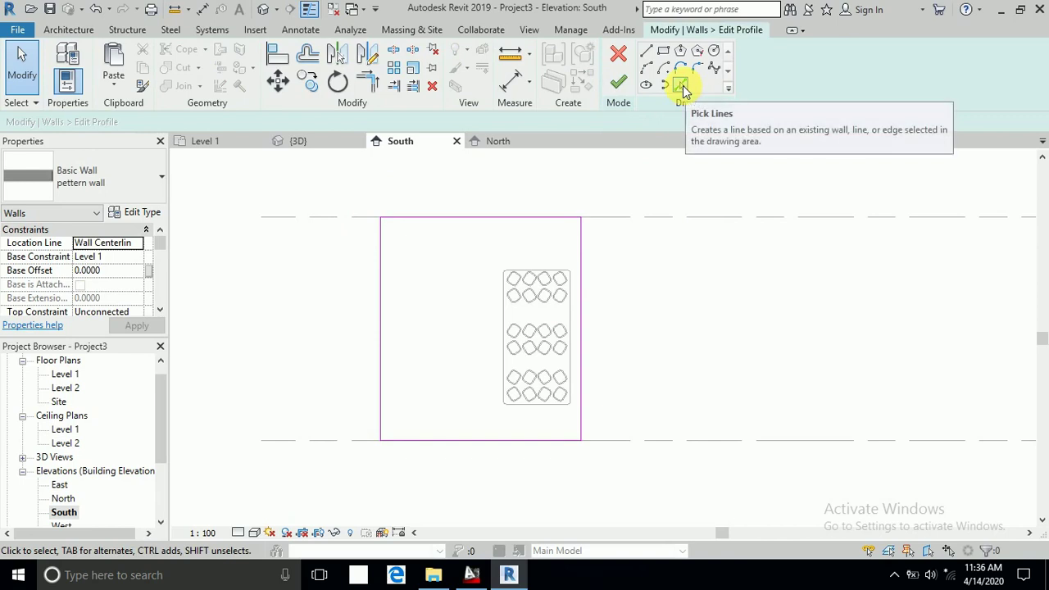
pyautogui.click(680, 85)
pyautogui.scroll(3, 550, 291)
pyautogui.scroll(3, 566, 276)
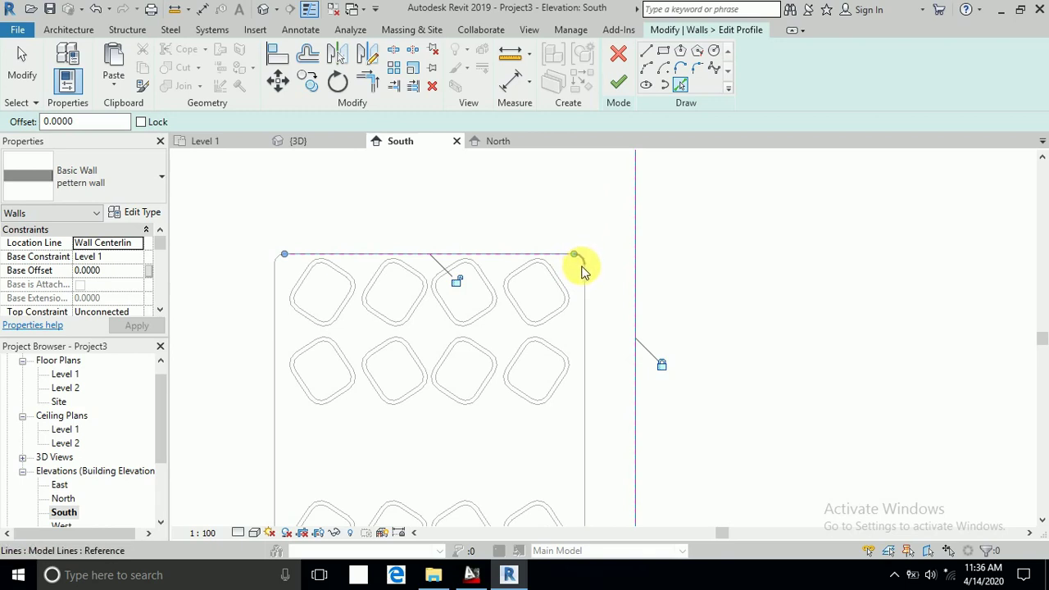
# - Pick the pattern panel's right edge into the profile sketch, then end Pick Lines
pyautogui.click(584, 281)
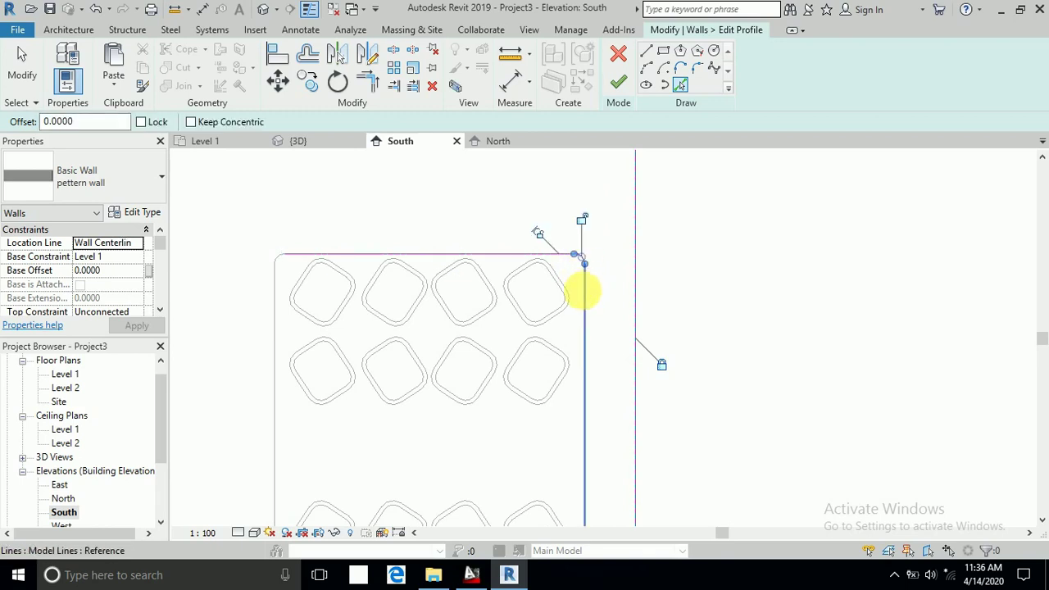
pyautogui.click(534, 282)
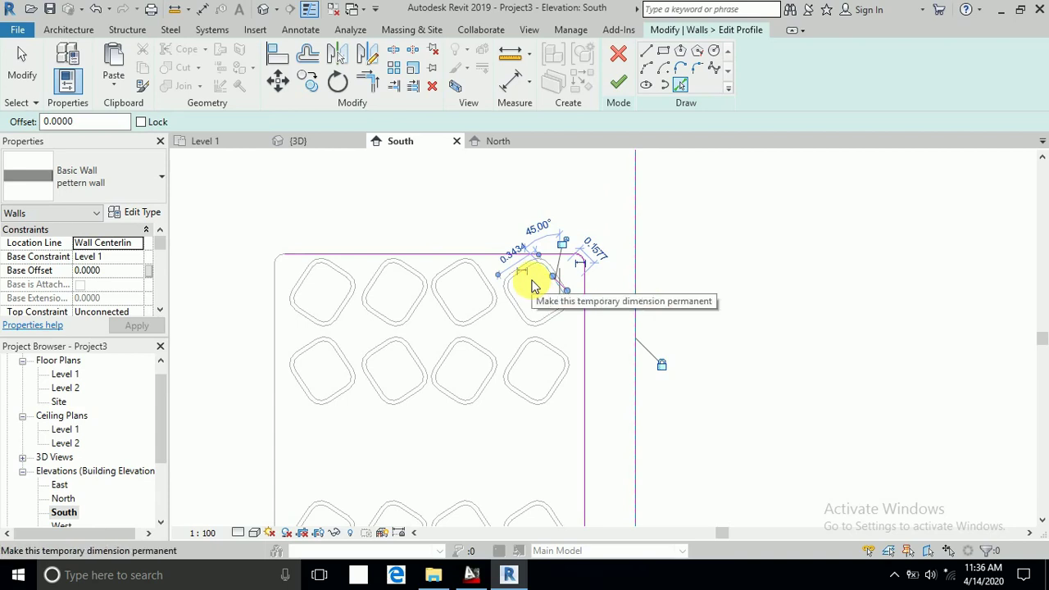
pyautogui.press('Escape')
pyautogui.scroll(-1, 541, 264)
pyautogui.scroll(-1, 402, 237)
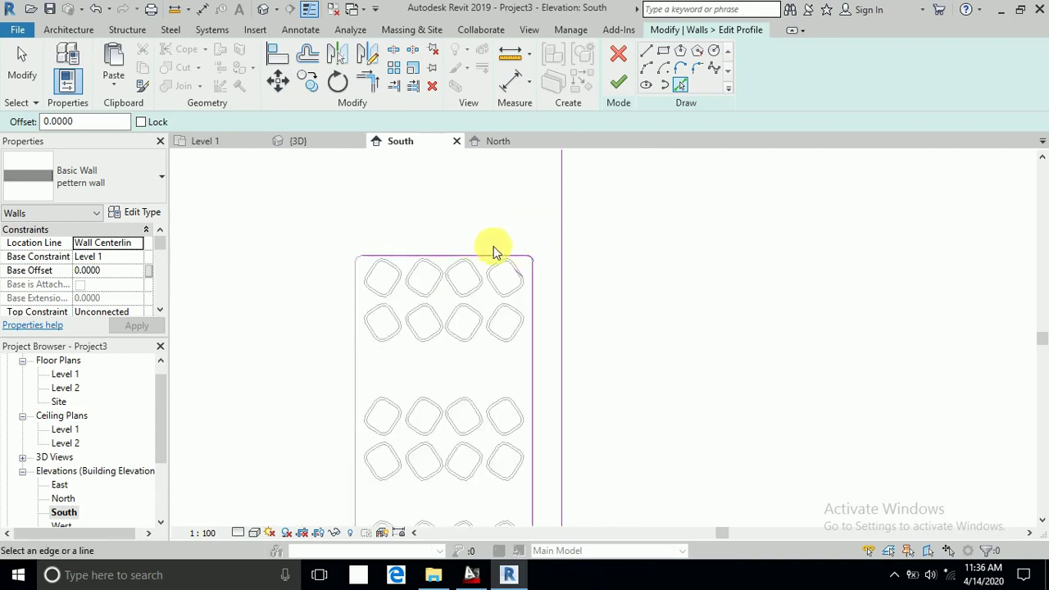
pyautogui.scroll(-2, 484, 246)
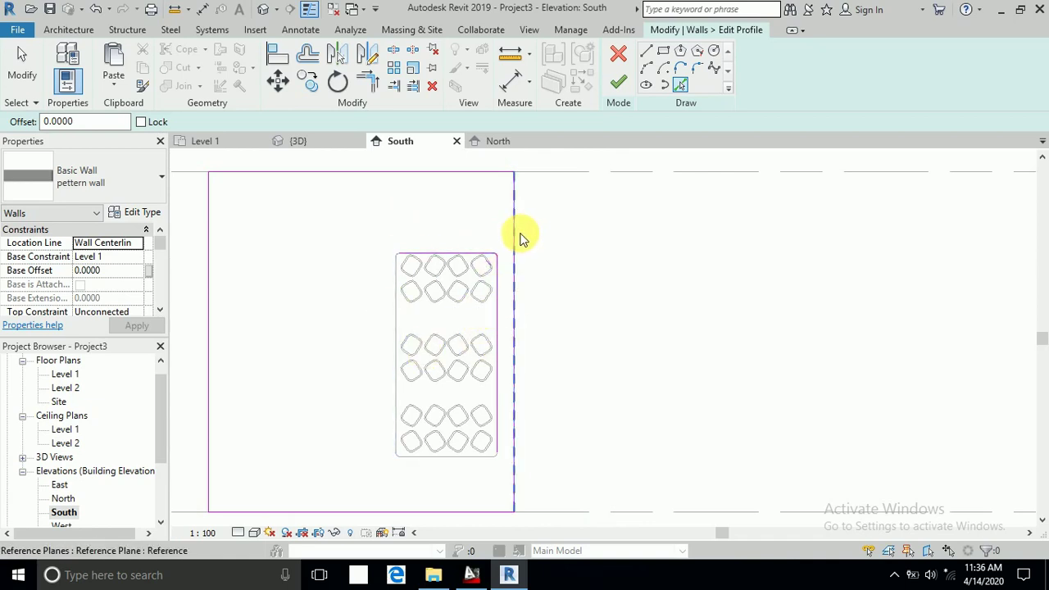
pyautogui.press('Escape')
pyautogui.scroll(4, 494, 282)
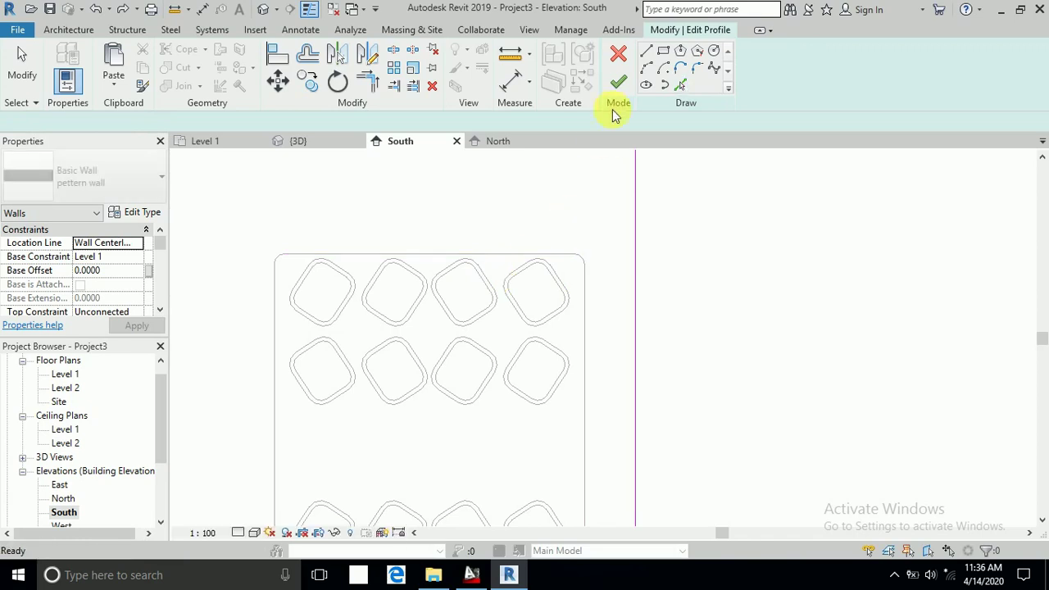
# - Discard the profile sketch edits, then reselect the pattern panel lines and the pettern wall
pyautogui.click(618, 54)
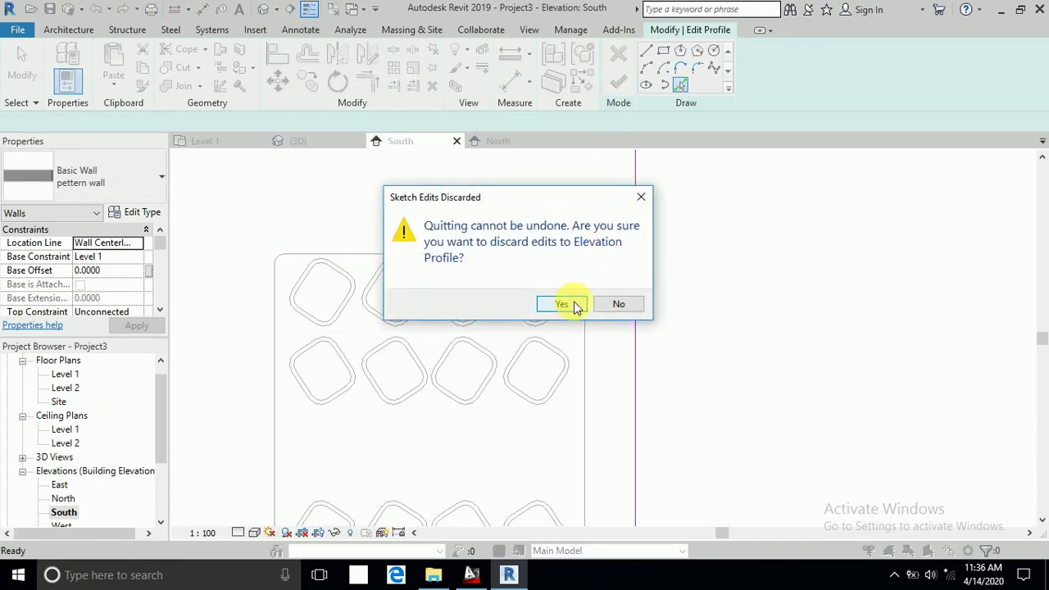
pyautogui.click(562, 304)
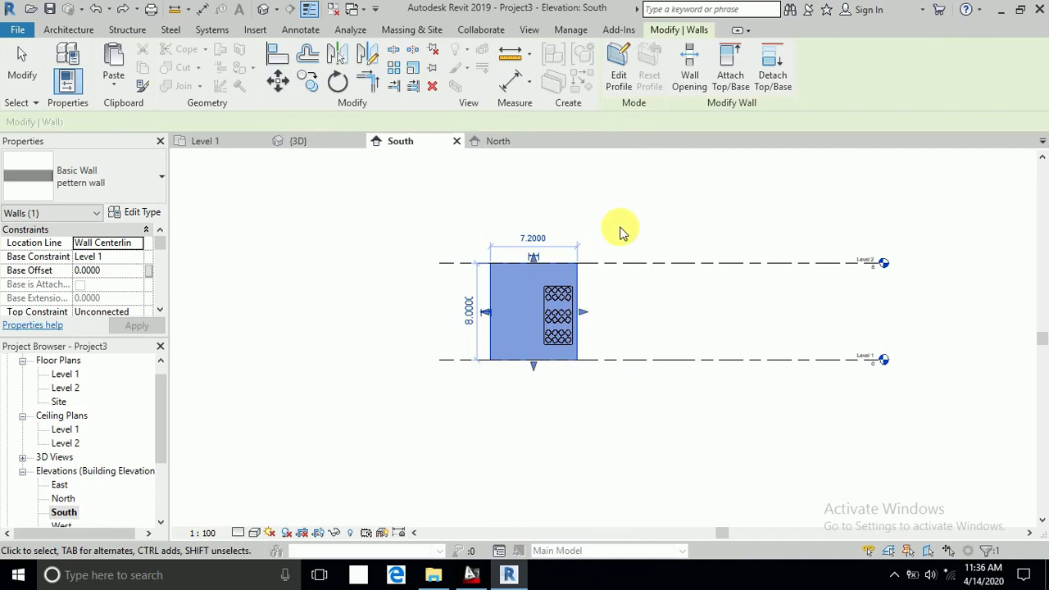
pyautogui.click(620, 232)
pyautogui.scroll(2, 553, 307)
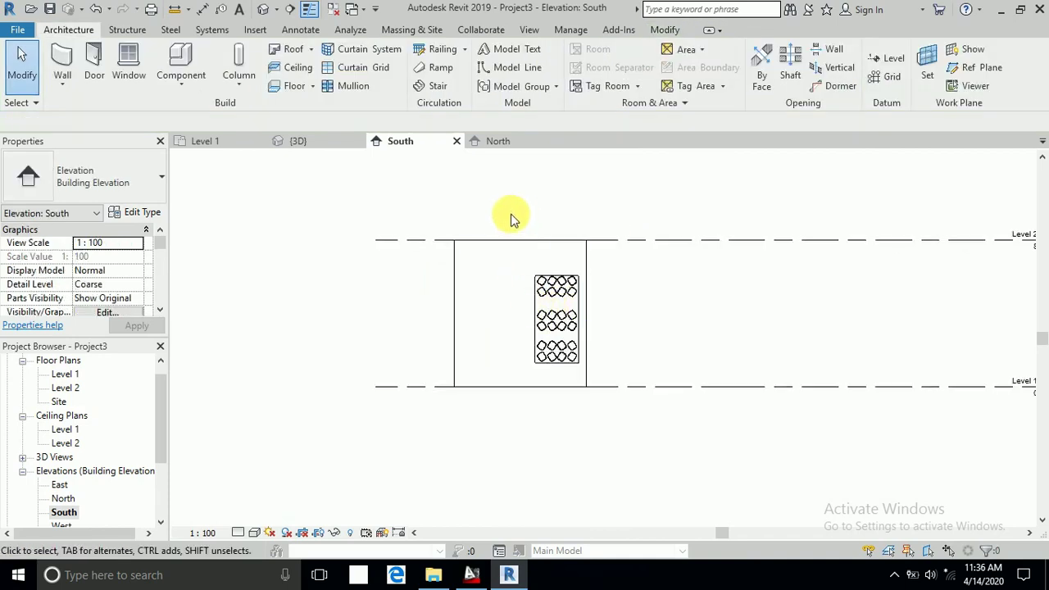
pyautogui.moveTo(510, 213); pyautogui.dragTo(580, 373)
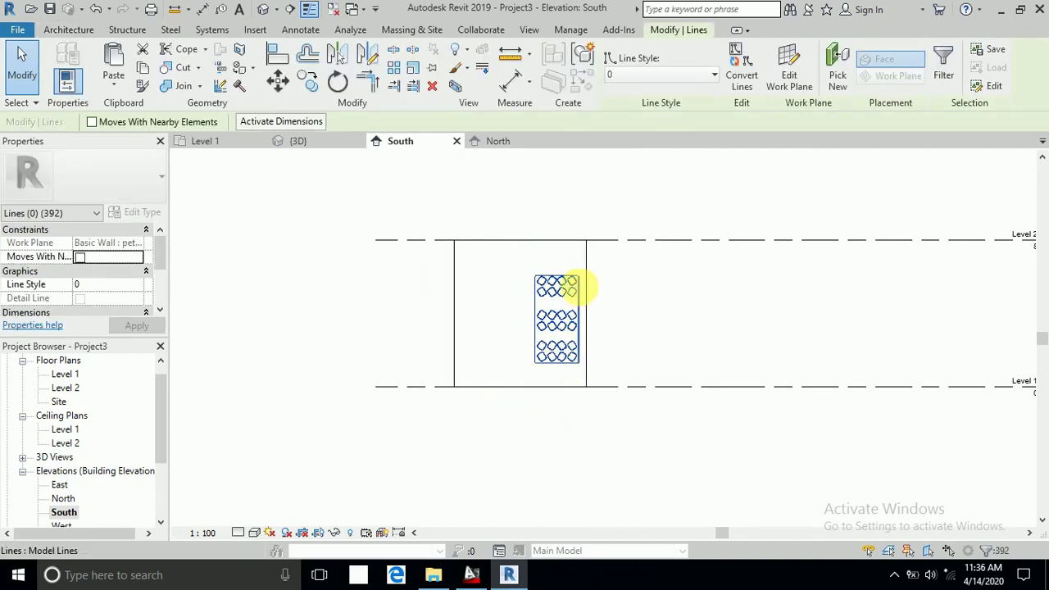
pyautogui.click(589, 262)
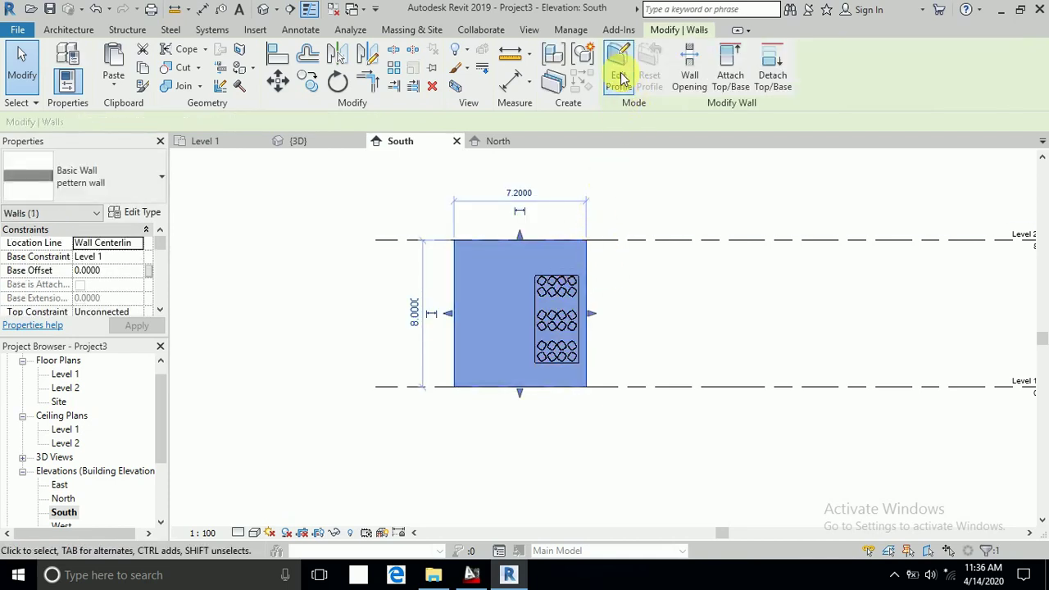
# - Paste the rounded-square pattern into the wall profile, left of the old pattern, and finish the profile
pyautogui.click(619, 66)
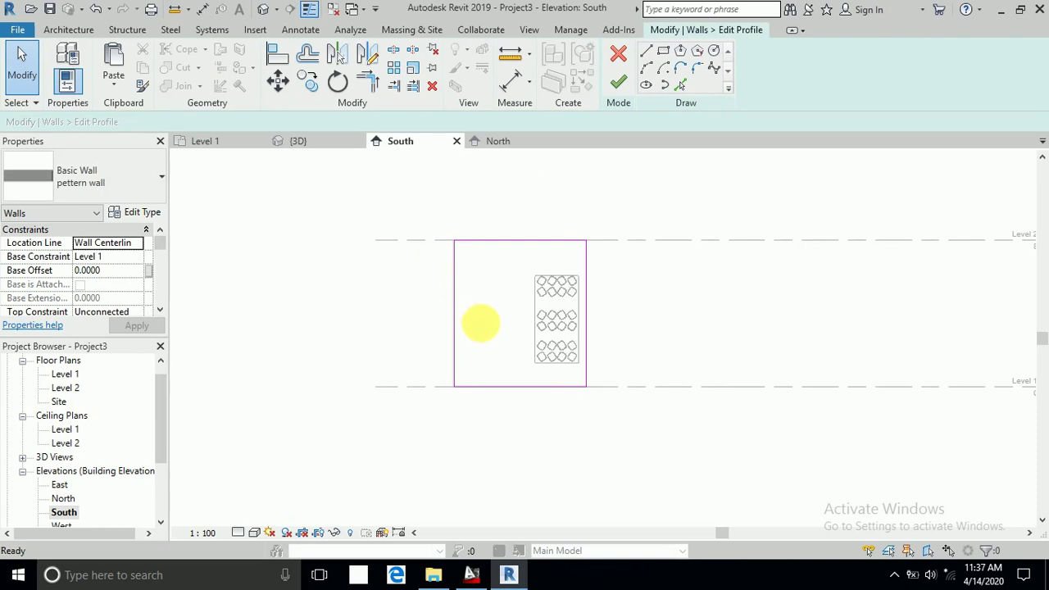
pyautogui.press('m')
pyautogui.press('v')
pyautogui.click(482, 326)
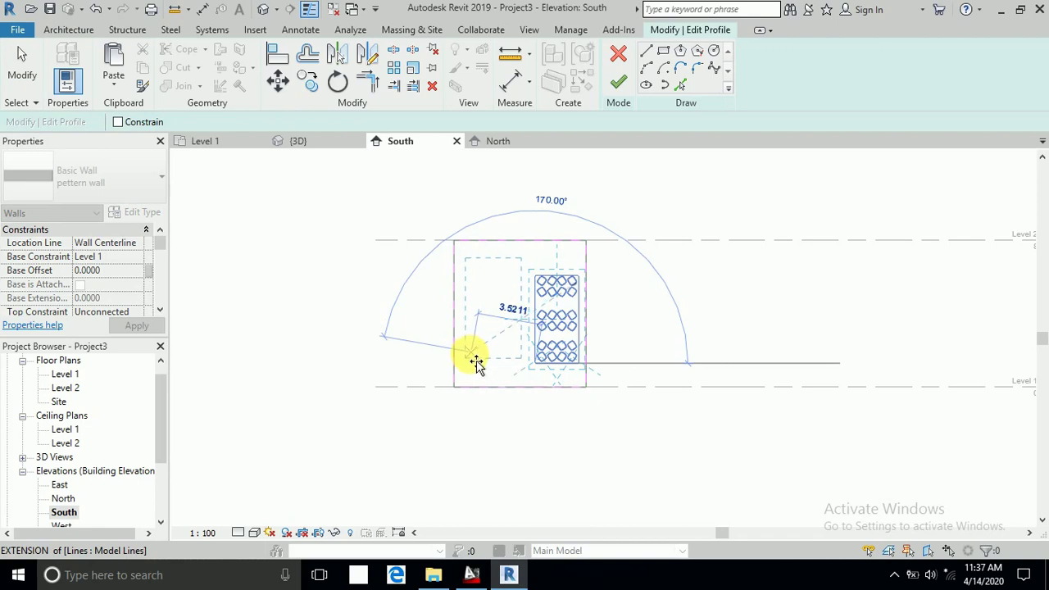
pyautogui.scroll(1, 476, 366)
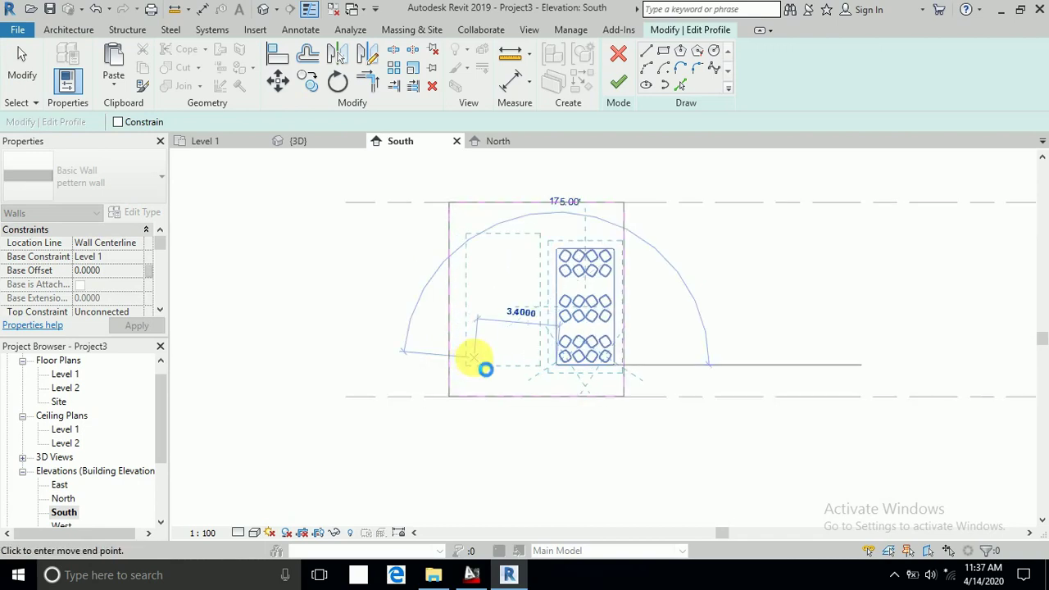
pyautogui.click(475, 361)
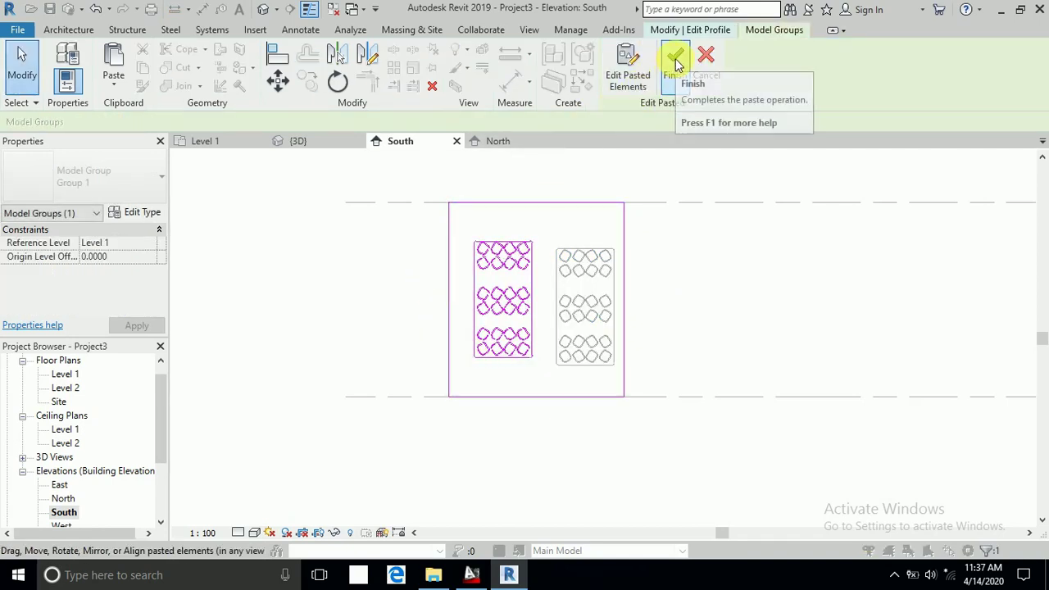
pyautogui.click(677, 61)
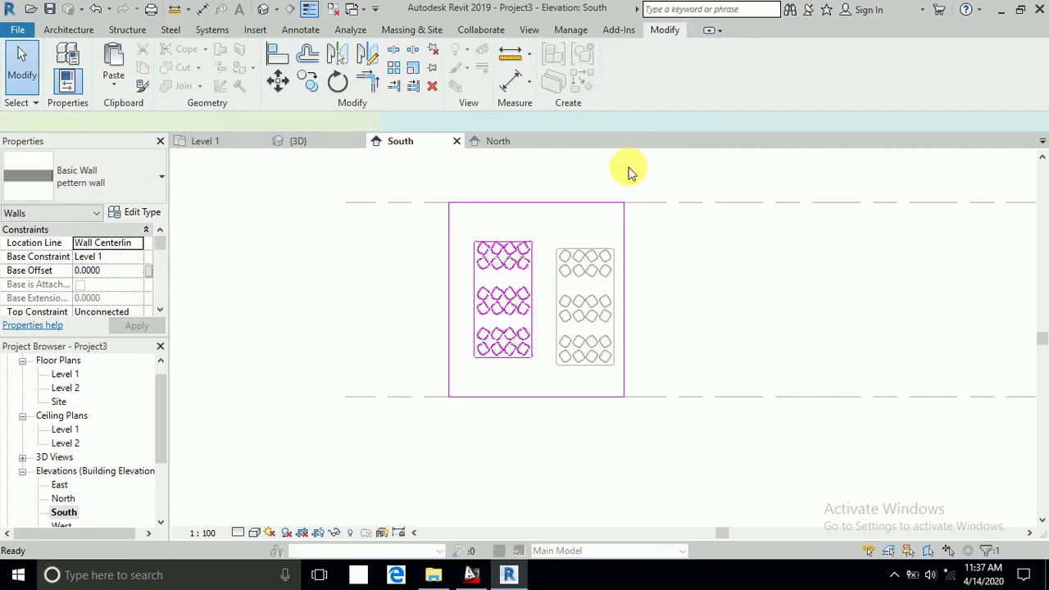
pyautogui.click(644, 318)
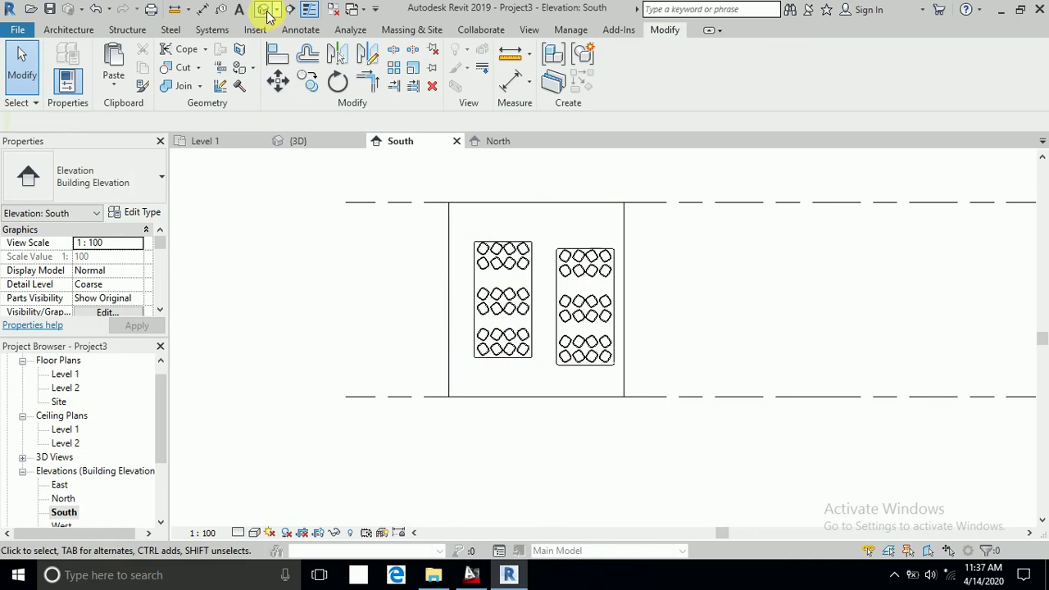
pyautogui.click(264, 10)
pyautogui.keyDown('shift'); pyautogui.moveTo(585, 382); pyautogui.dragTo(389, 212, button='middle'); pyautogui.keyUp('shift')
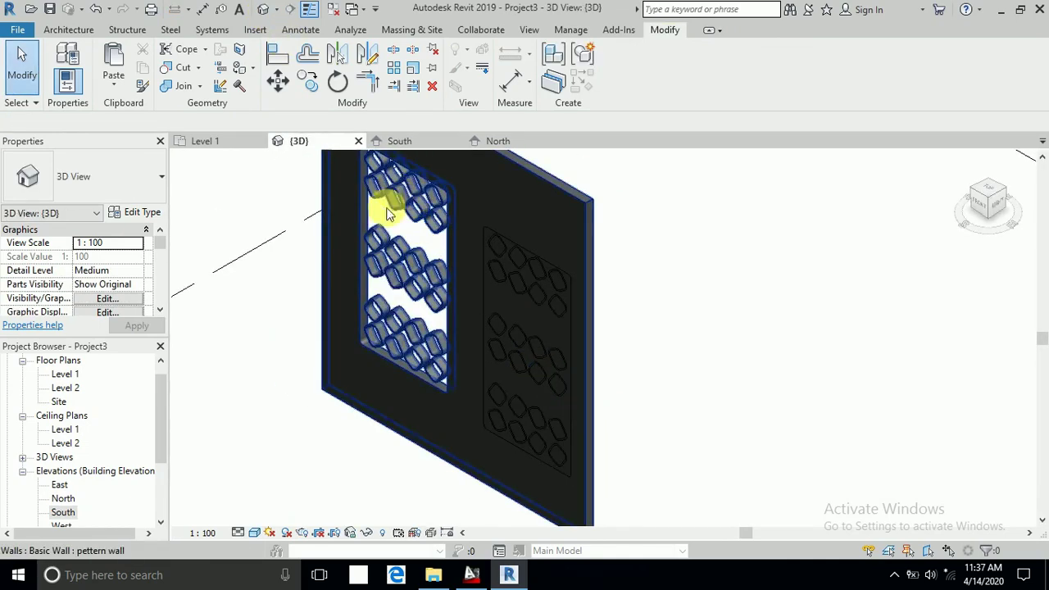
pyautogui.moveTo(368, 467)
pyautogui.keyDown('shift'); pyautogui.mouseDown(button='middle')
pyautogui.moveTo(323, 456)
pyautogui.moveTo(301, 415)
pyautogui.mouseUp(button='middle'); pyautogui.keyUp('shift')
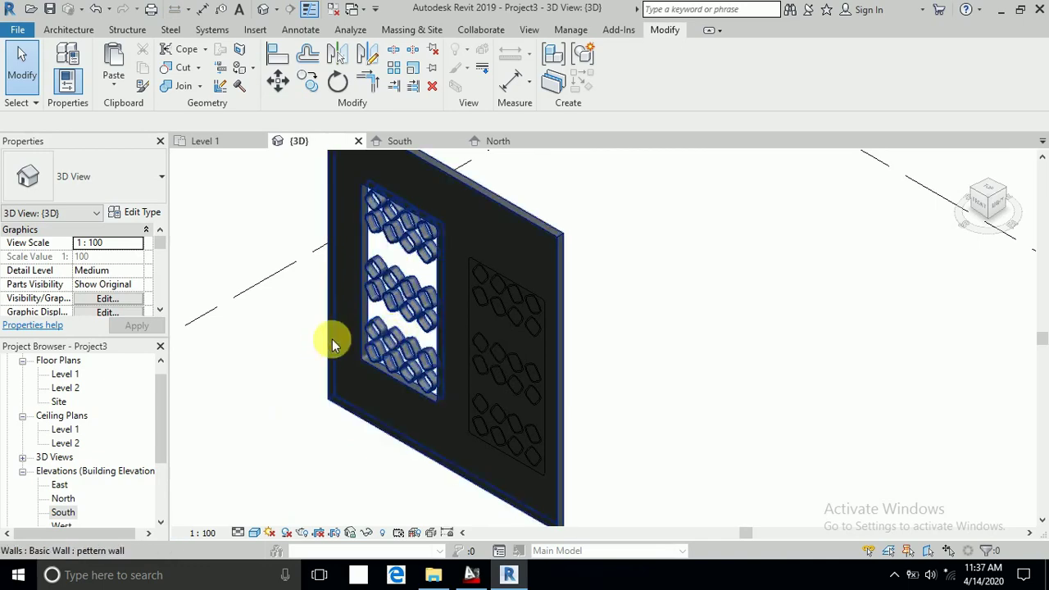
pyautogui.keyDown('shift'); pyautogui.moveTo(493, 325); pyautogui.dragTo(540, 317, button='middle'); pyautogui.keyUp('shift')
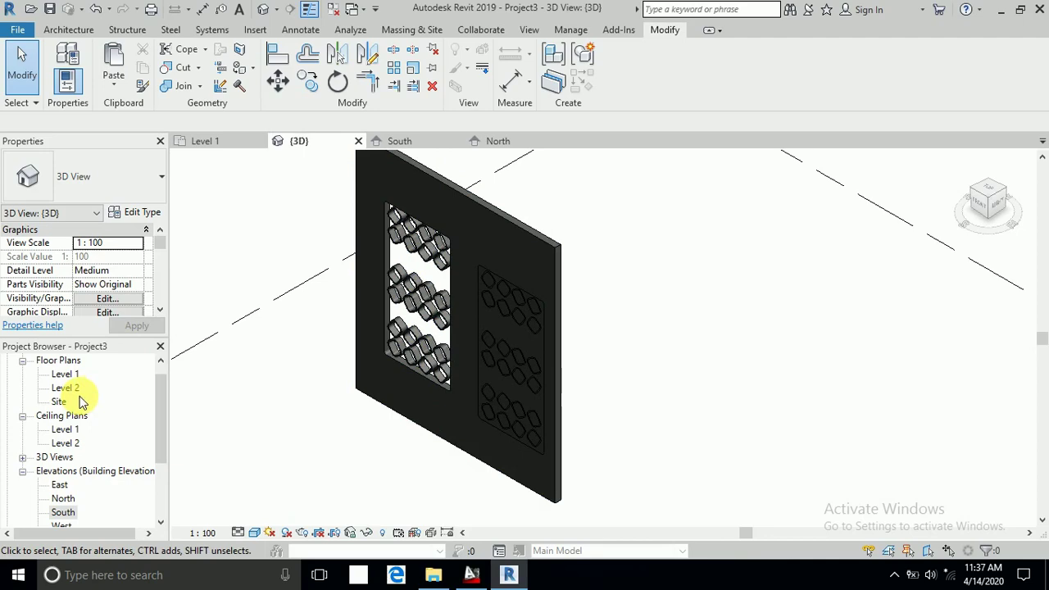
pyautogui.doubleClick(66, 513)
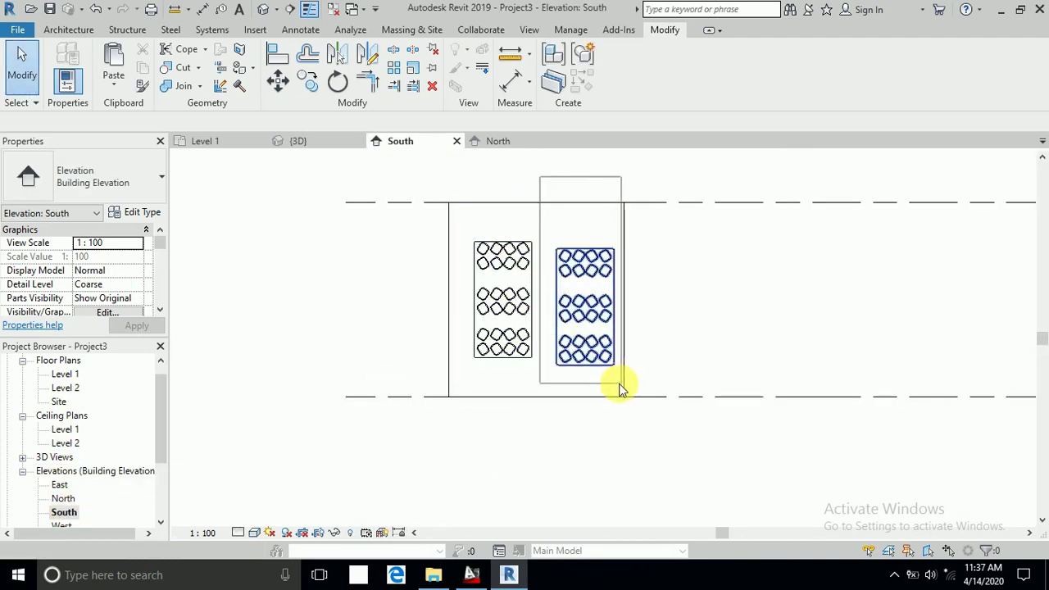
# - Delete the old face pattern lines and view the remaining rounded-square opening in the default 3D view
pyautogui.click(578, 384)
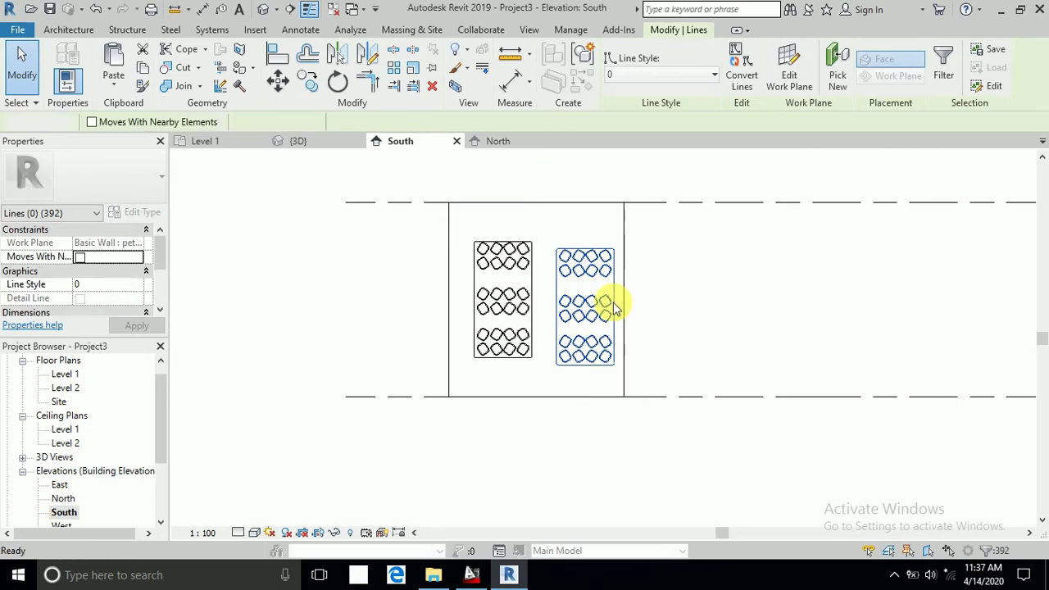
pyautogui.press('Delete')
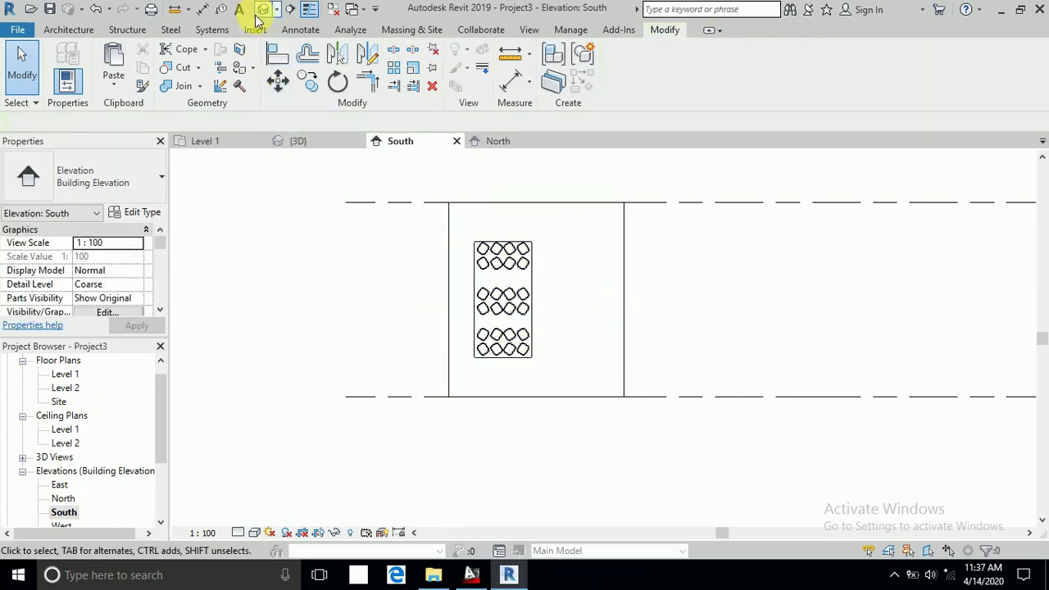
pyautogui.click(263, 10)
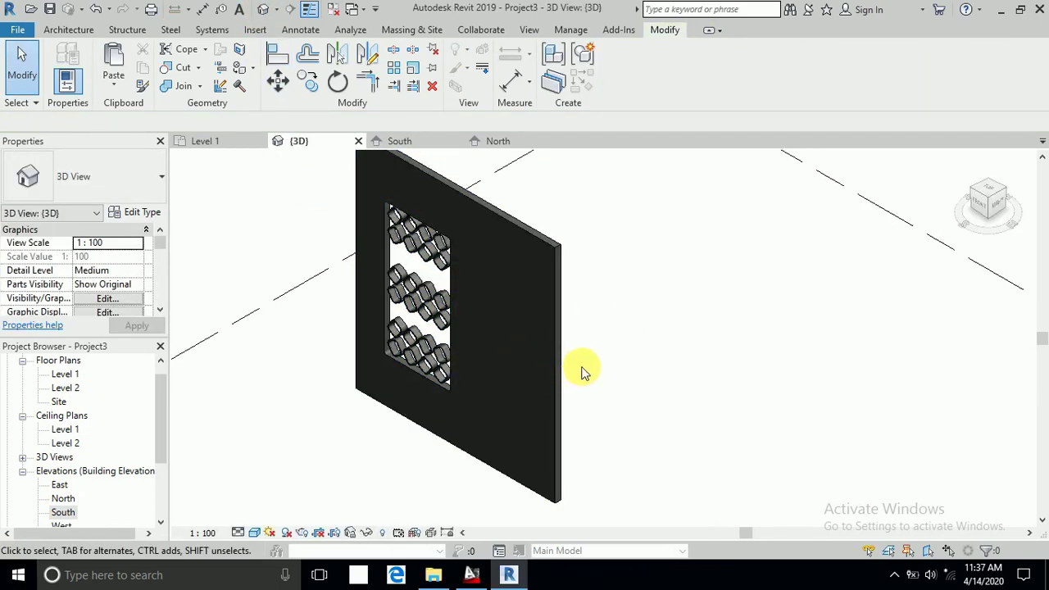
pyautogui.moveTo(582, 373); pyautogui.dragTo(632, 398, button='middle')
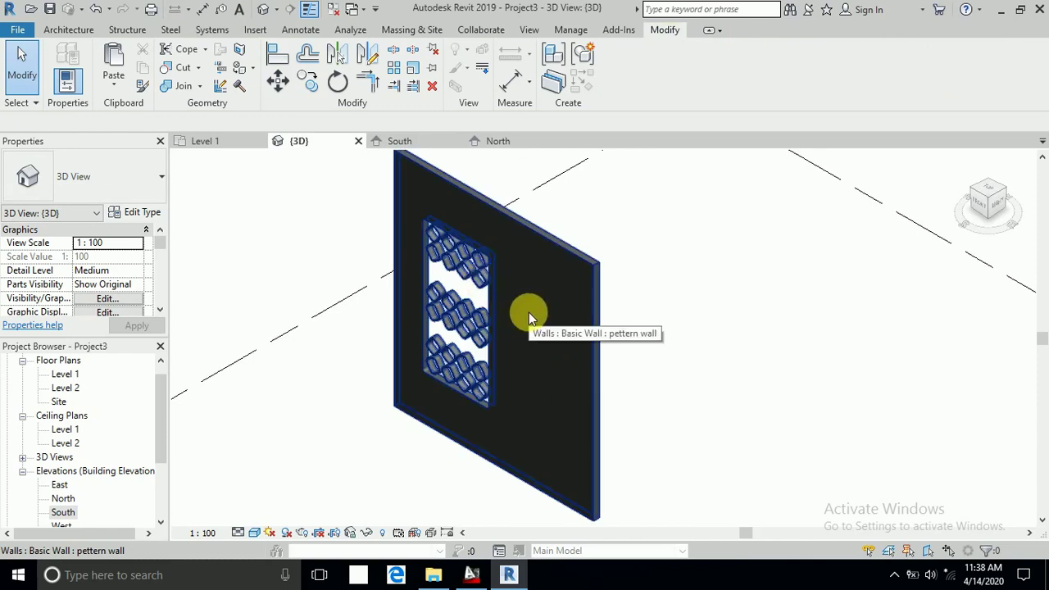
pyautogui.moveTo(632, 218); pyautogui.dragTo(651, 234, button='middle')
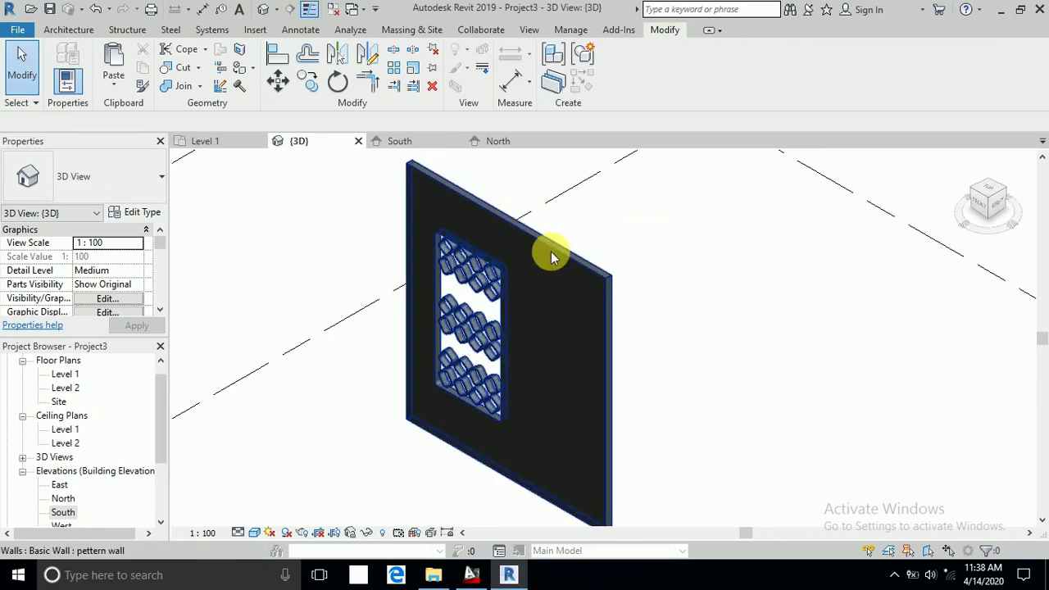
pyautogui.moveTo(605, 239); pyautogui.dragTo(615, 238, button='middle')
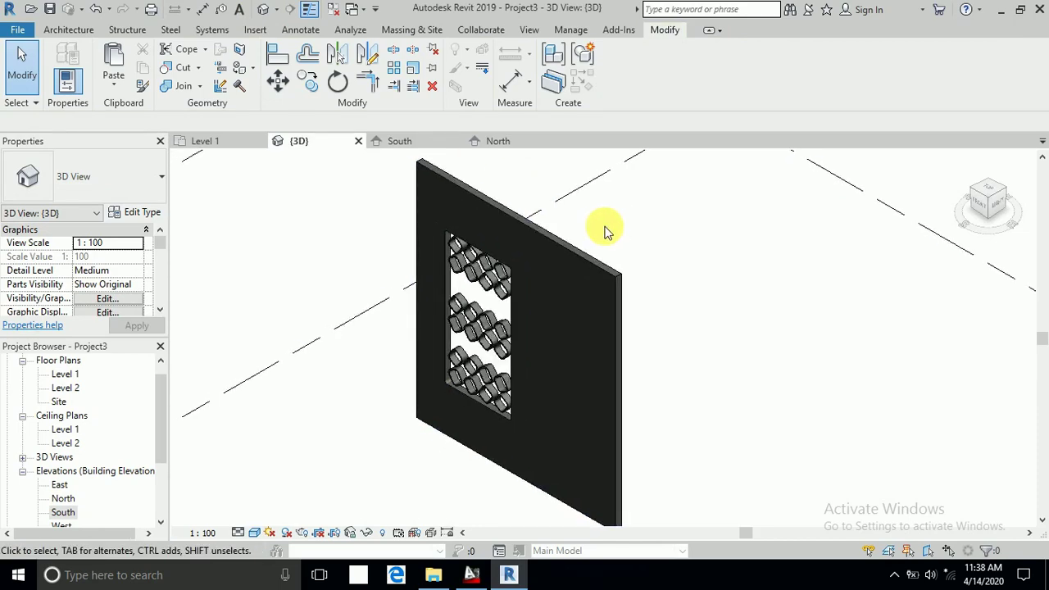